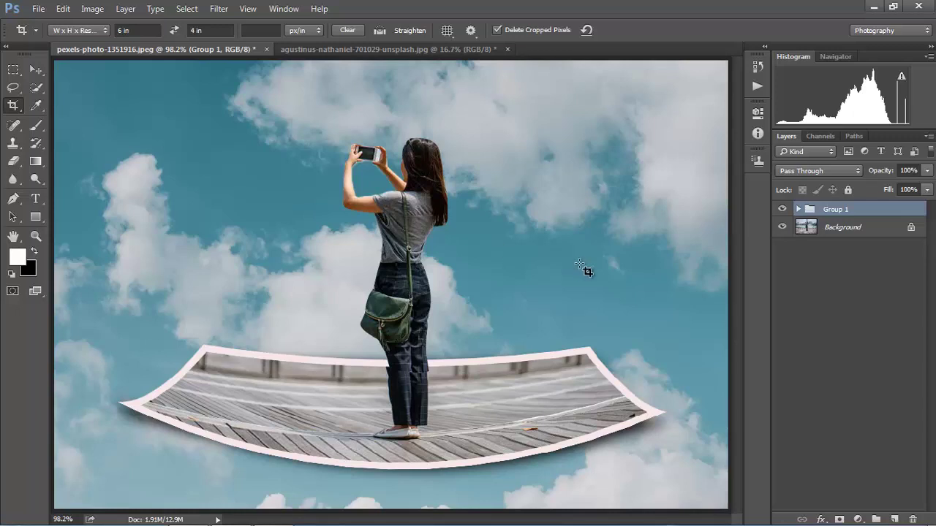
Zoom out, compare the image with Group 1 on and off, then delete Group 1.
{"action": "key", "text": "ctrl+minus"}
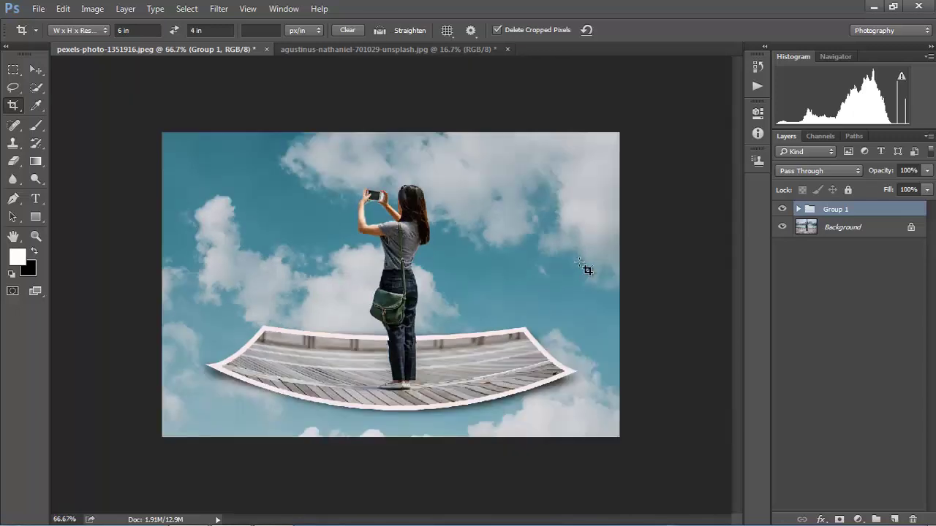
{"action": "left_click", "coordinate": [782, 209]}
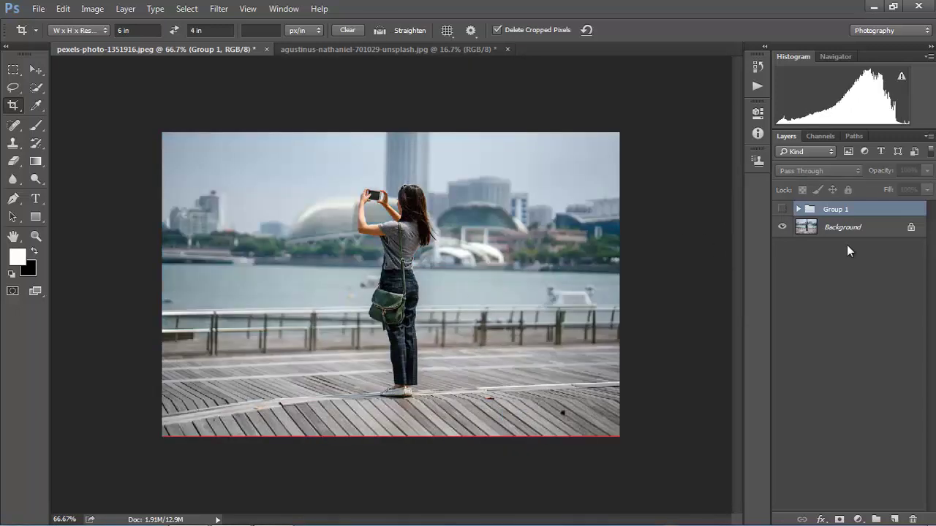
{"action": "left_click", "coordinate": [782, 209]}
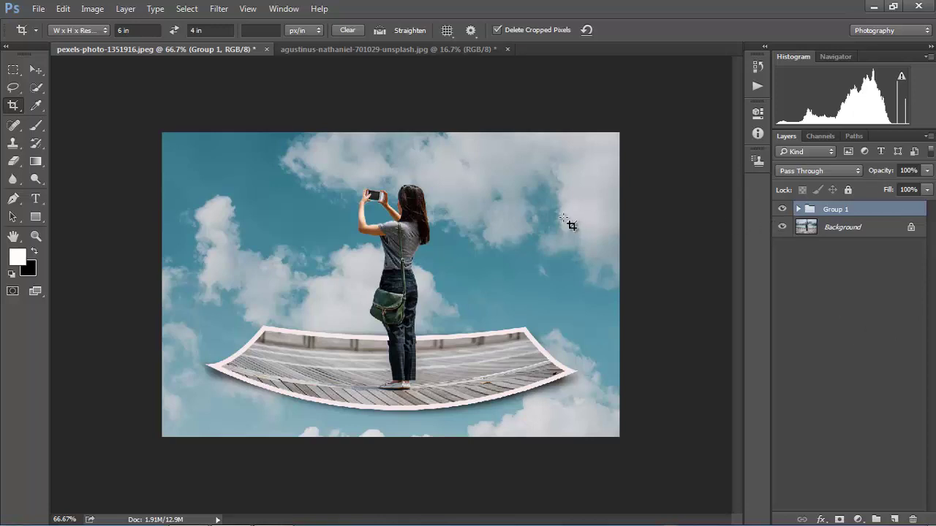
{"action": "left_click_drag", "start_coordinate": [844, 213], "coordinate": [913, 519]}
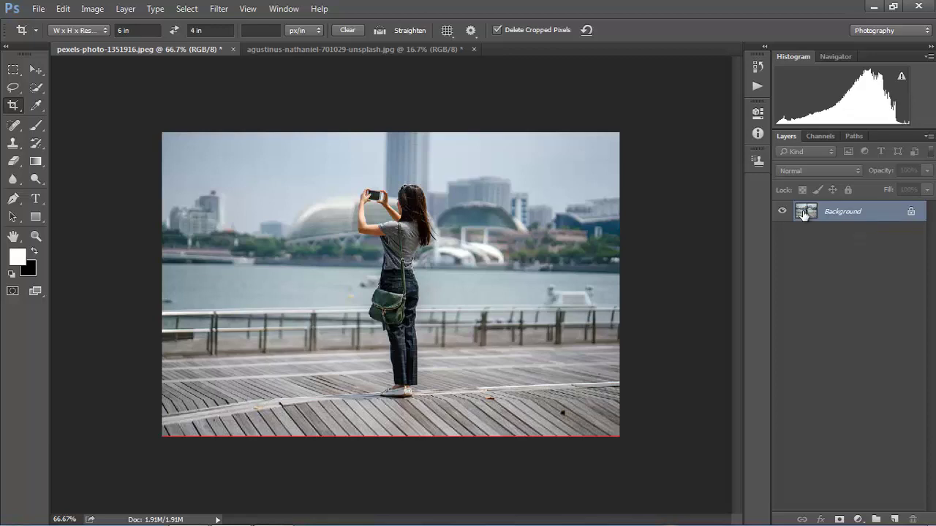
Duplicate the photo into Layer 1 plus two copies, hide both copies, and select Layer 1.
{"action": "key", "text": "ctrl+j"}
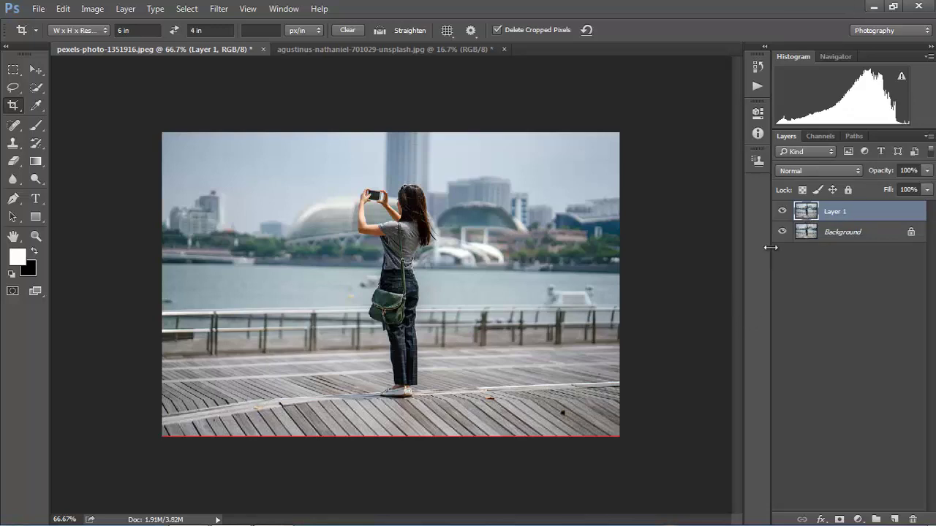
{"action": "key", "text": "ctrl+j"}
{"action": "key", "text": "ctrl+j"}
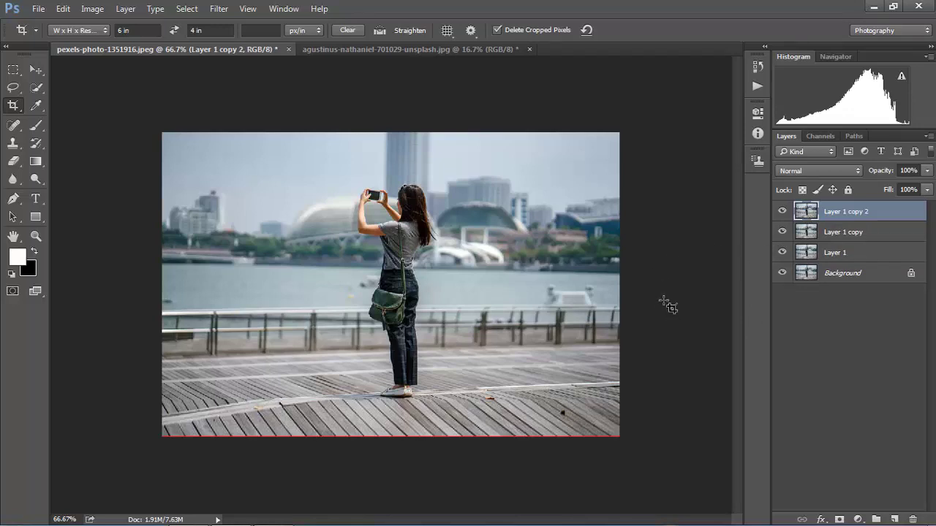
{"action": "left_click", "coordinate": [34, 68]}
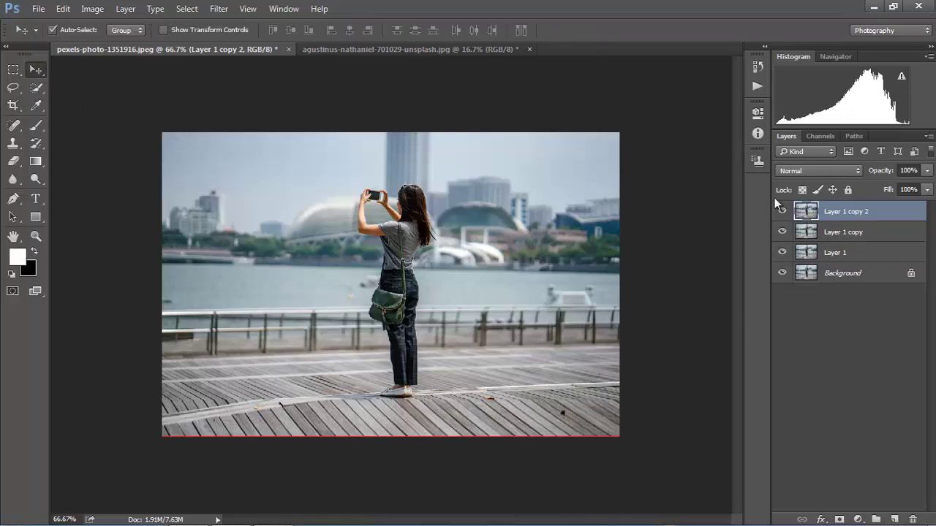
{"action": "left_click", "coordinate": [782, 212]}
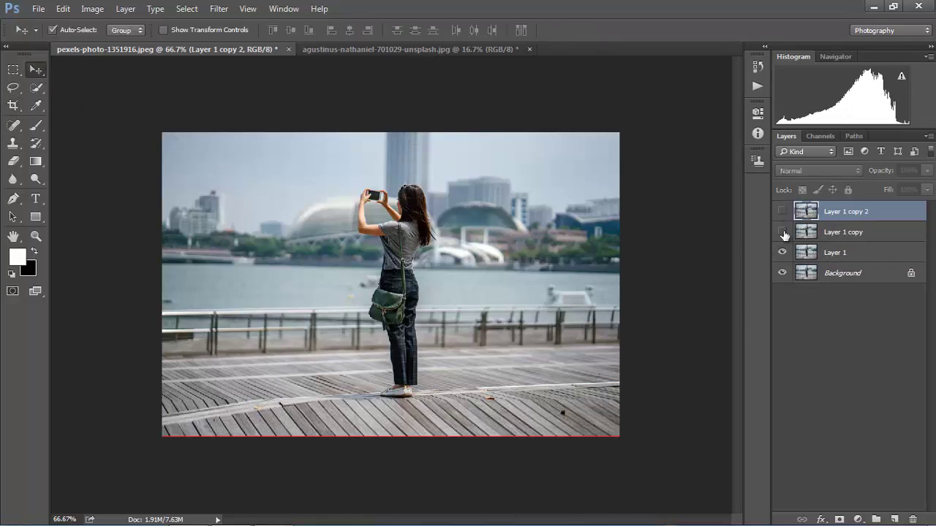
{"action": "left_click", "coordinate": [782, 232]}
{"action": "left_click", "coordinate": [782, 252]}
{"action": "left_click", "coordinate": [810, 256]}
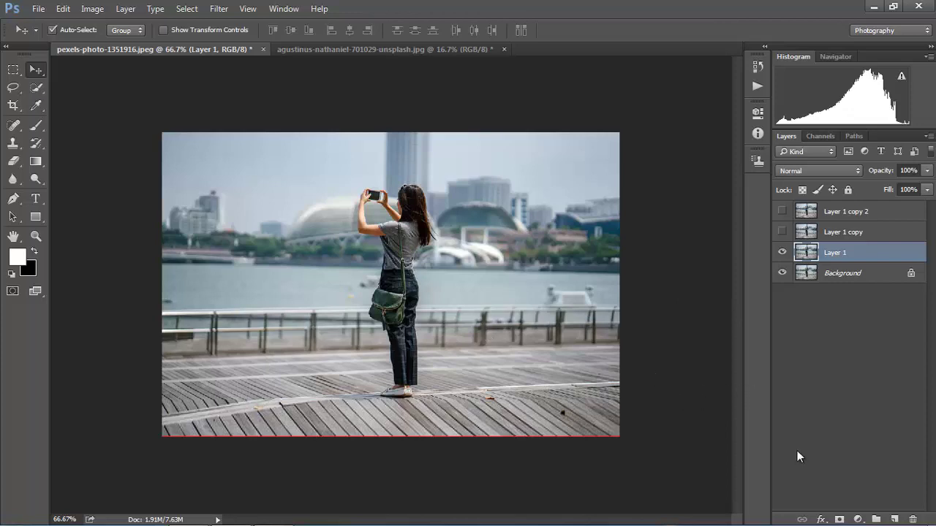
Add a gradient fill layer using the Black, White preset and select its black stop.
{"action": "left_click", "coordinate": [859, 519]}
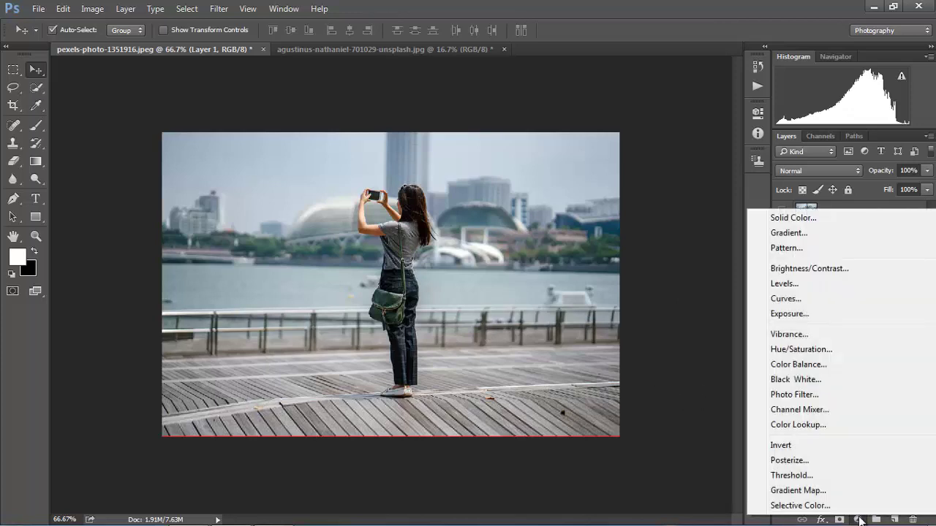
{"action": "left_click", "coordinate": [788, 234]}
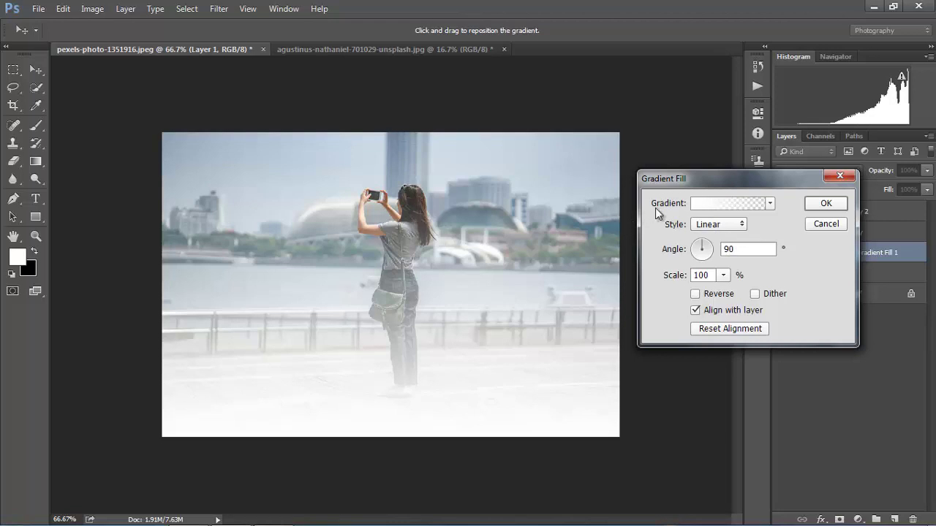
{"action": "left_click", "coordinate": [707, 203]}
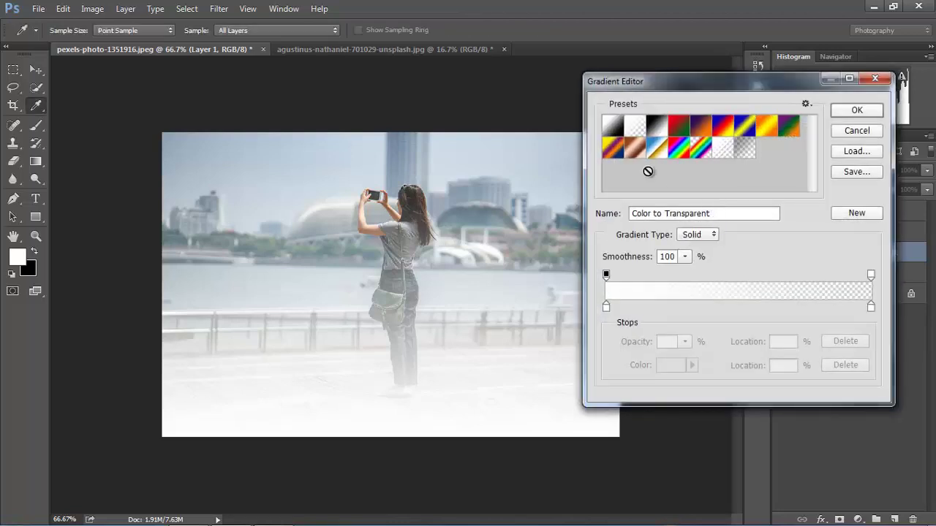
{"action": "left_click", "coordinate": [657, 128]}
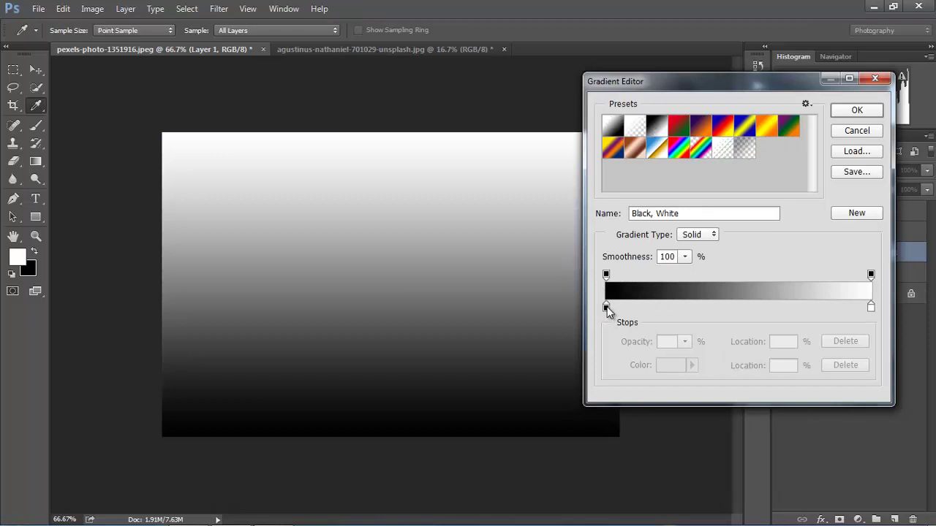
{"action": "left_click", "coordinate": [606, 307]}
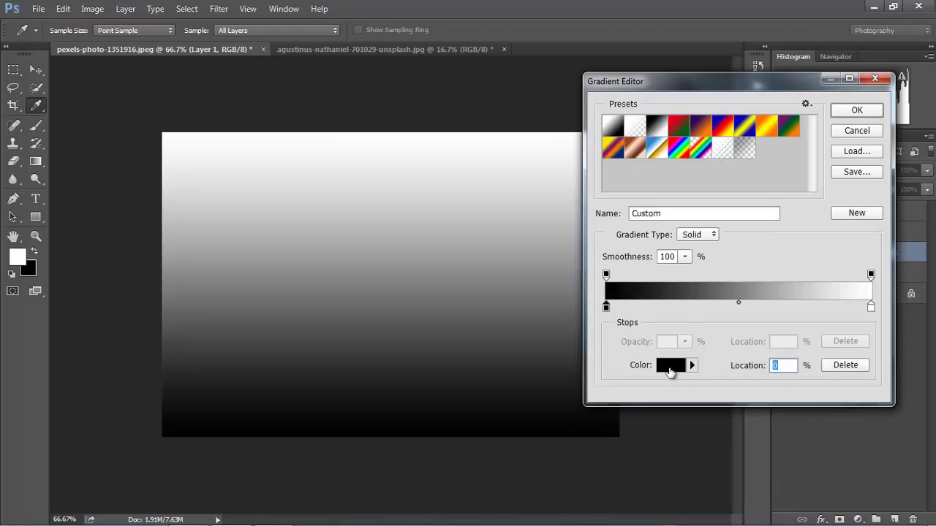
{"action": "left_click", "coordinate": [671, 369]}
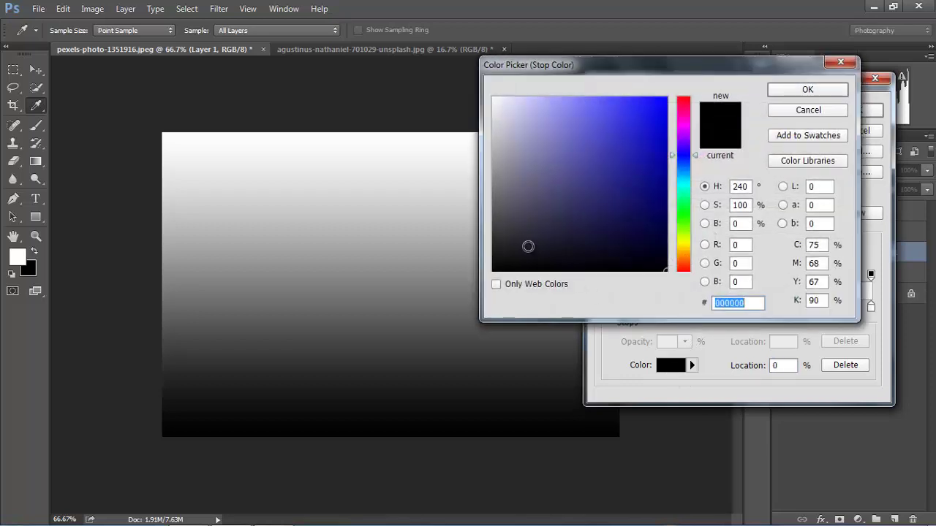
Change the black stop to mid grey #5e5e60 and confirm the gradient fill layer.
{"action": "left_click", "coordinate": [517, 203]}
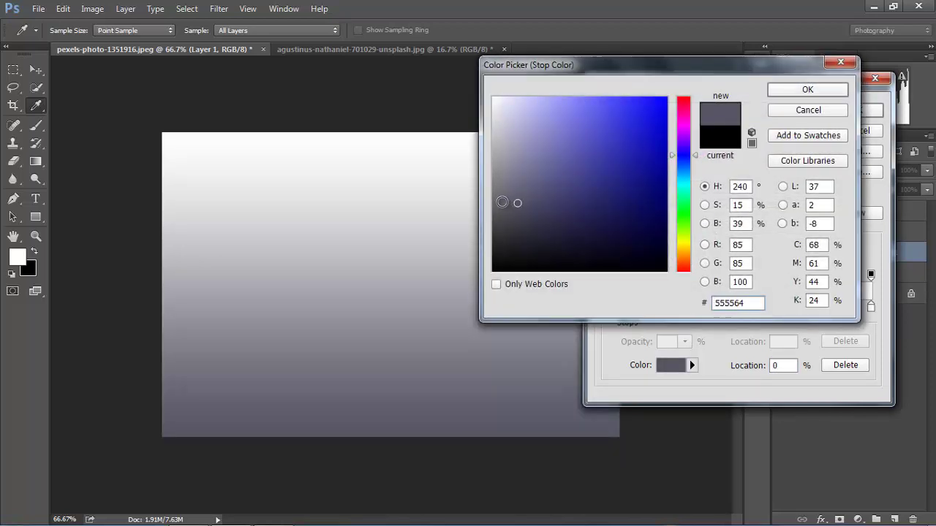
{"action": "left_click", "coordinate": [500, 205]}
{"action": "left_click", "coordinate": [501, 203]}
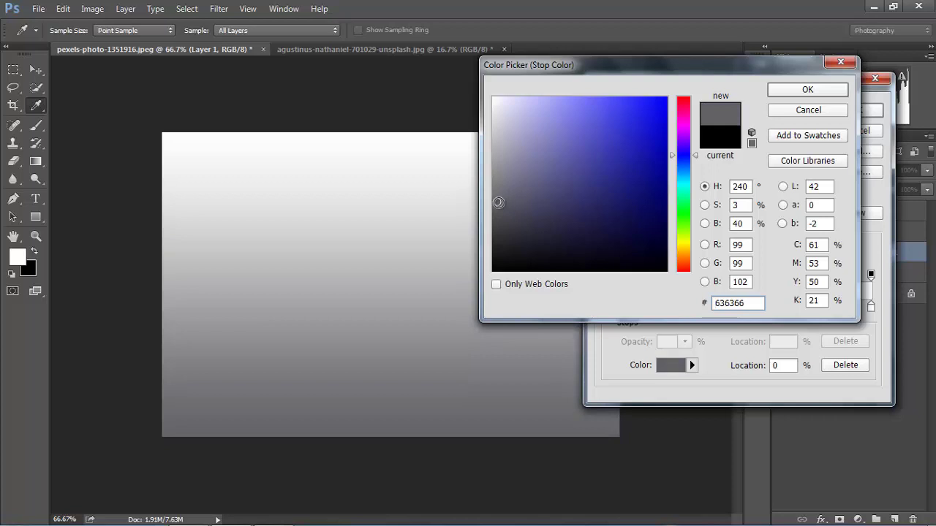
{"action": "left_click", "coordinate": [499, 210]}
{"action": "left_click", "coordinate": [496, 207]}
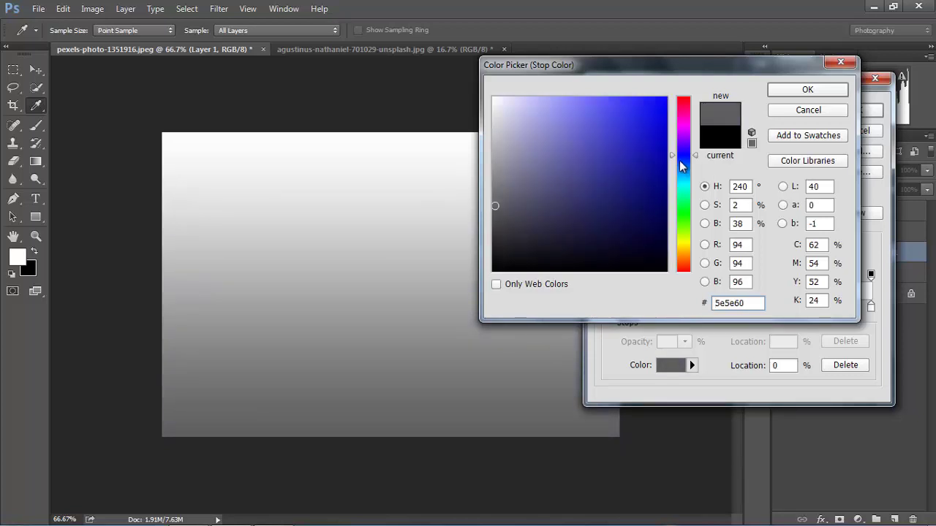
{"action": "left_click", "coordinate": [789, 95]}
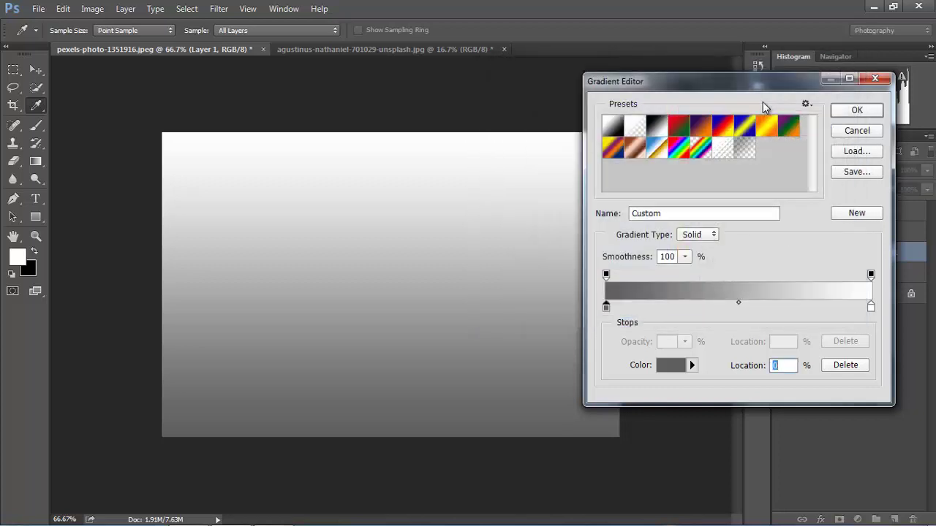
{"action": "left_click", "coordinate": [855, 110]}
{"action": "left_click_drag", "start_coordinate": [693, 173], "coordinate": [674, 173]}
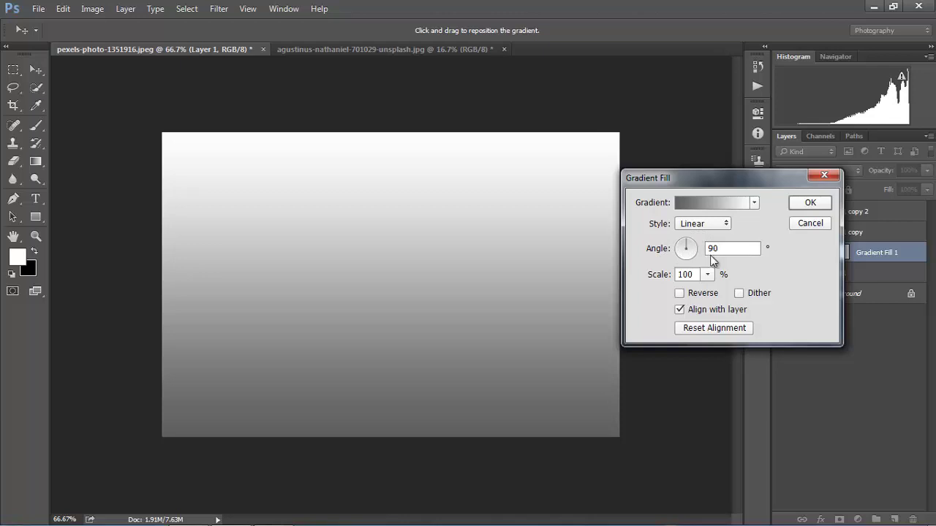
{"action": "left_click", "coordinate": [810, 204]}
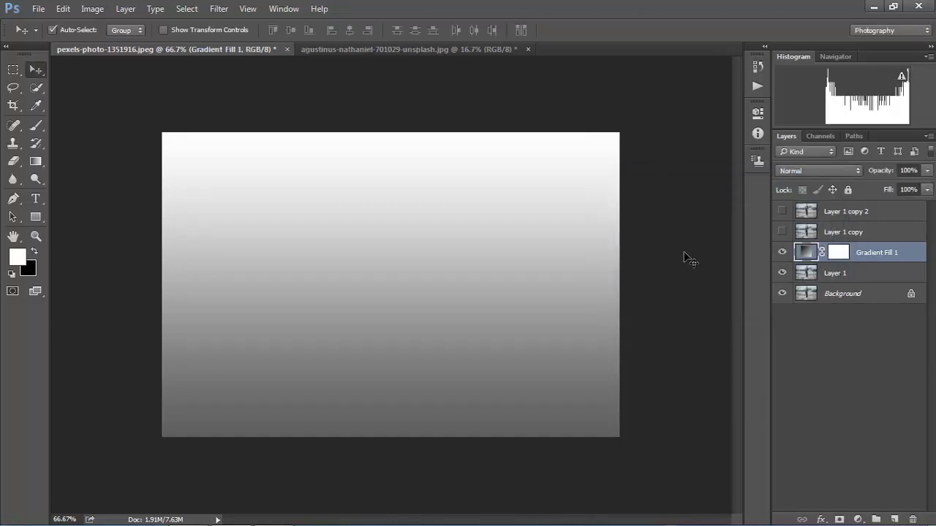
Show Layer 1 copy, marquee a rectangle around the woman and boardwalk, and apply Select > Transform Selection.
{"action": "left_click", "coordinate": [800, 234]}
{"action": "left_click", "coordinate": [782, 232]}
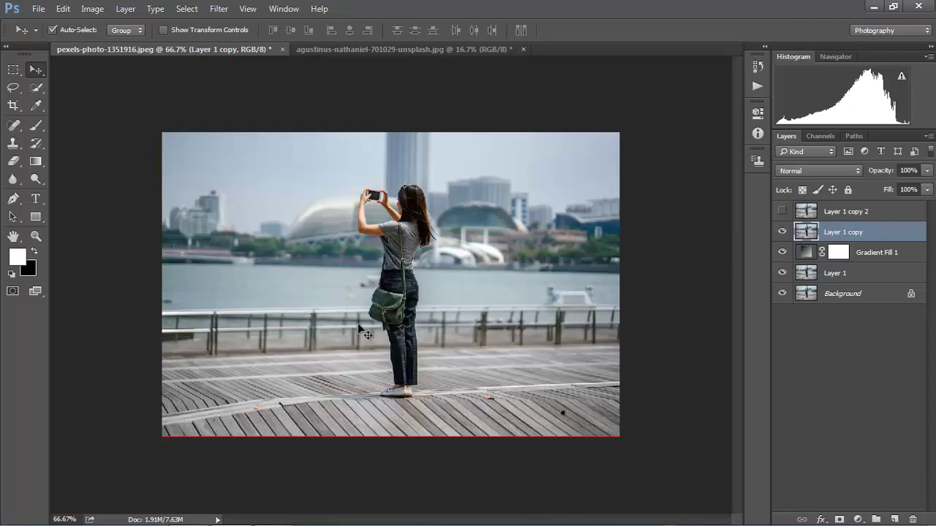
{"action": "left_click", "coordinate": [14, 69]}
{"action": "right_click", "coordinate": [13, 70]}
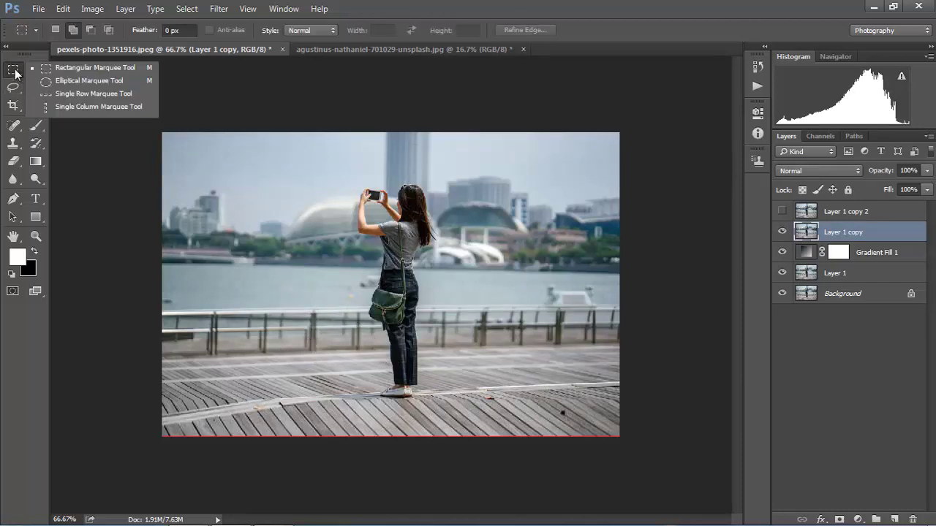
{"action": "left_click", "coordinate": [82, 68]}
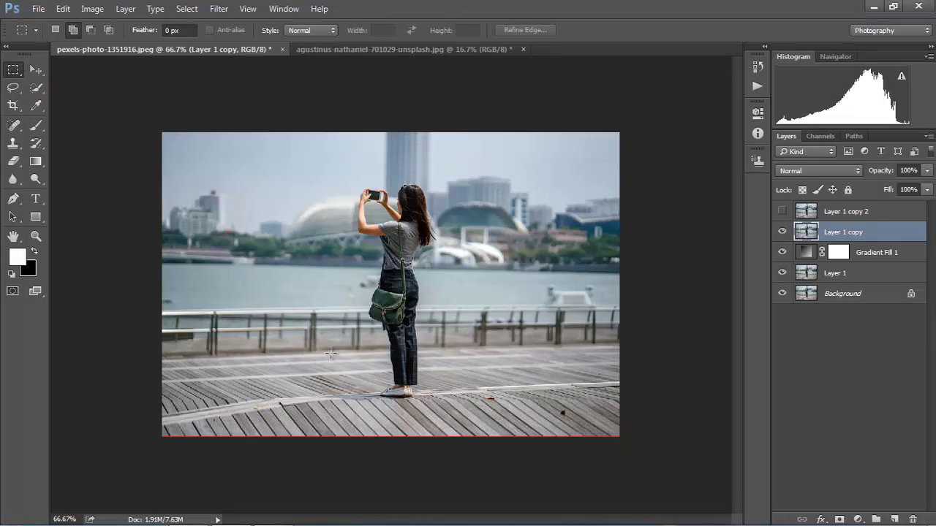
{"action": "left_click_drag", "start_coordinate": [269, 285], "coordinate": [519, 435]}
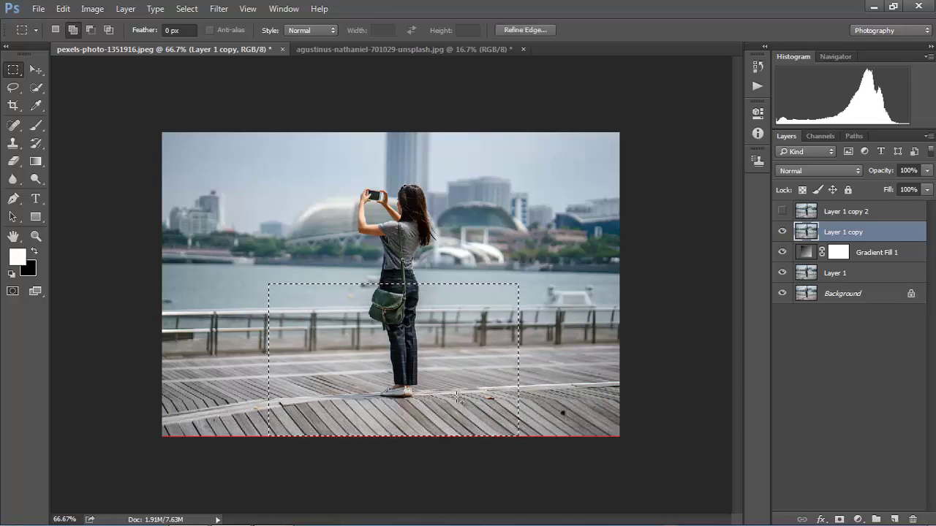
{"action": "left_click", "coordinate": [186, 9]}
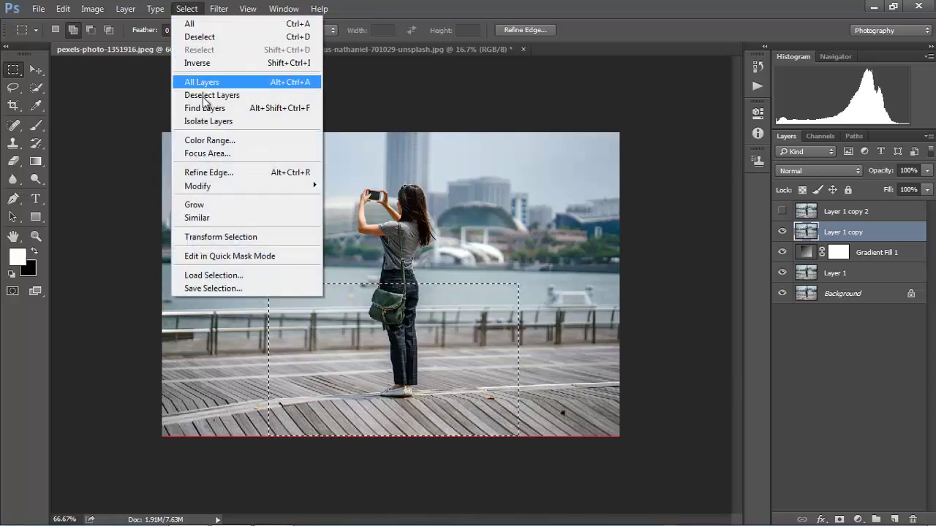
{"action": "left_click", "coordinate": [235, 236]}
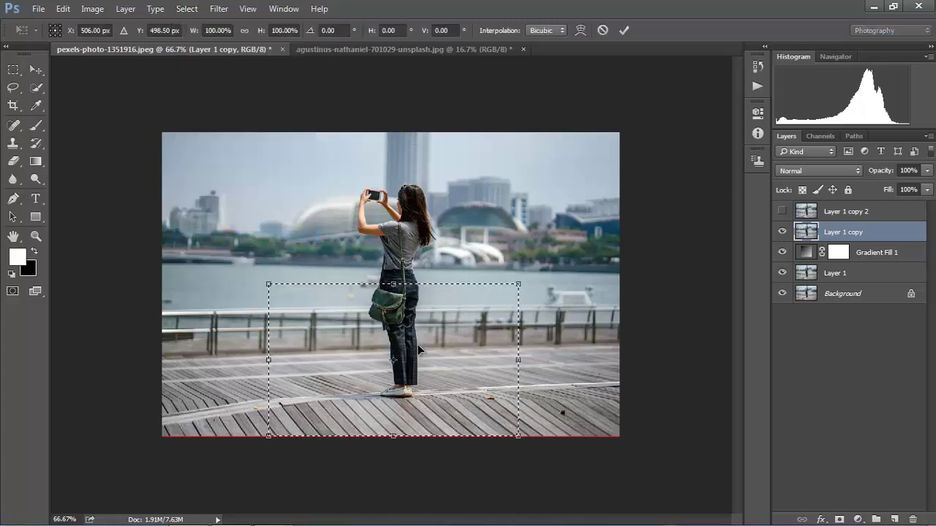
Use a Perspective transform to spread the selection's bottom corners outward into a trapezoid.
{"action": "right_click", "coordinate": [305, 336]}
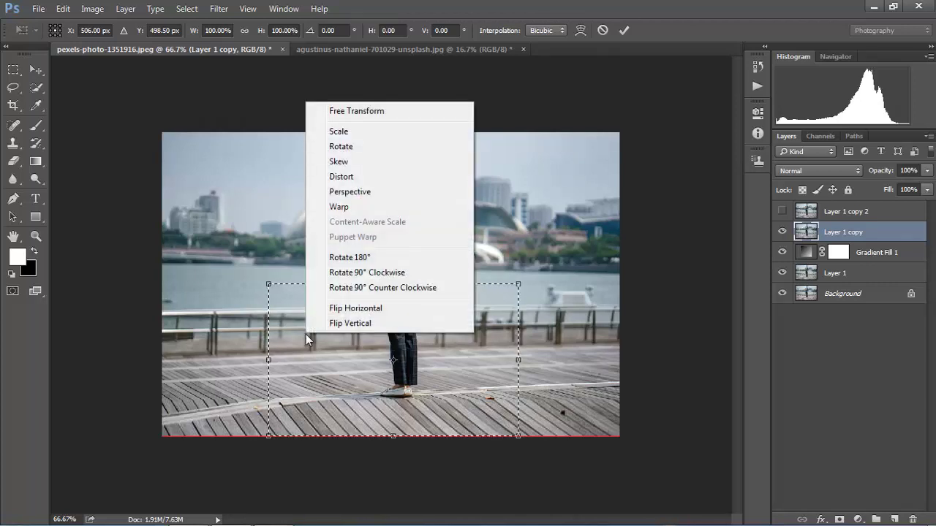
{"action": "left_click", "coordinate": [348, 193]}
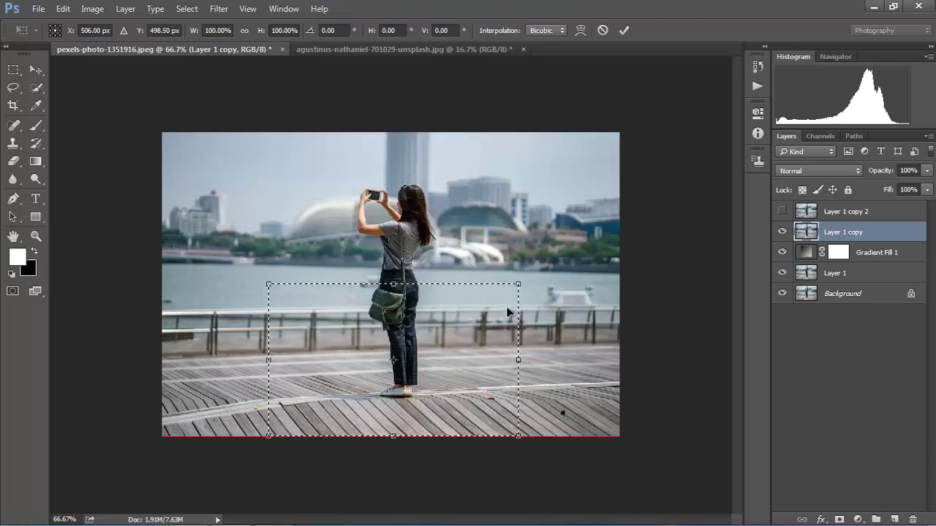
{"action": "left_click_drag", "start_coordinate": [521, 437], "coordinate": [551, 436]}
{"action": "left_click_drag", "start_coordinate": [520, 286], "coordinate": [506, 284]}
{"action": "left_click_drag", "start_coordinate": [551, 438], "coordinate": [565, 437]}
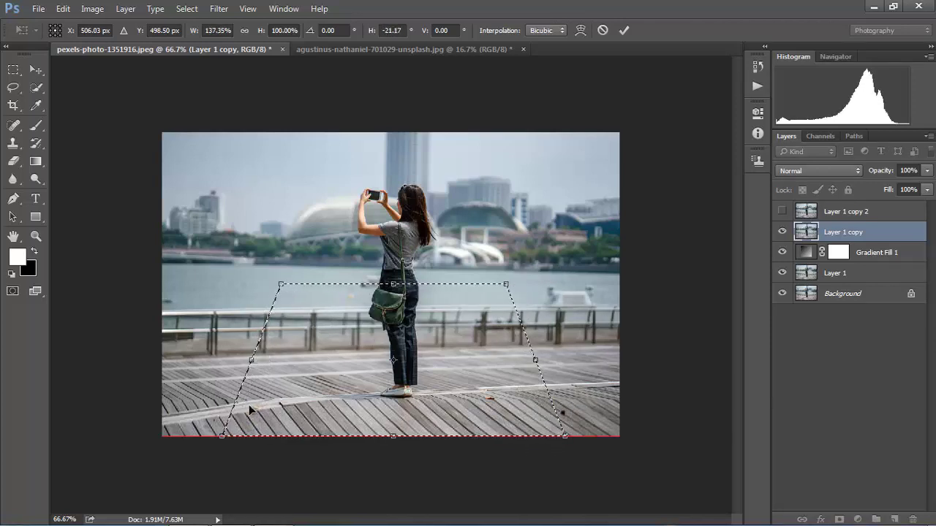
{"action": "left_click_drag", "start_coordinate": [222, 438], "coordinate": [232, 442]}
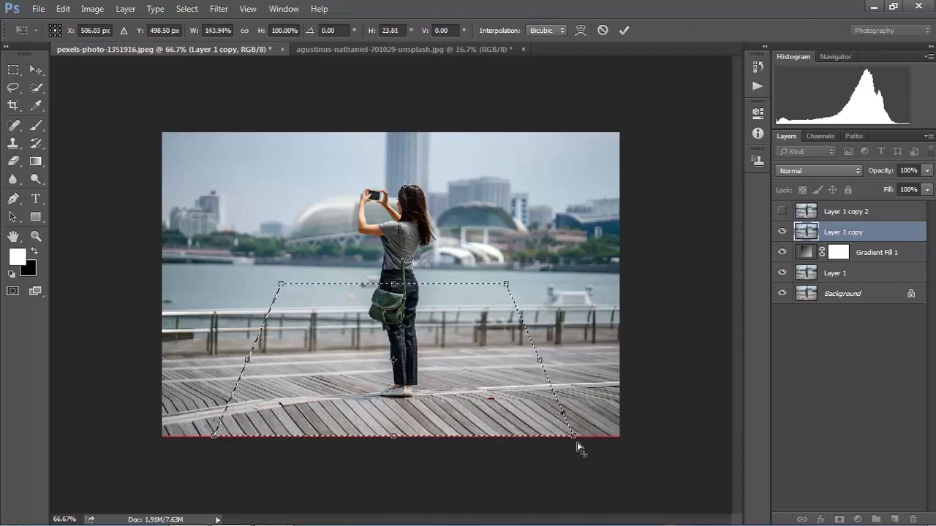
{"action": "left_click_drag", "start_coordinate": [575, 442], "coordinate": [577, 441]}
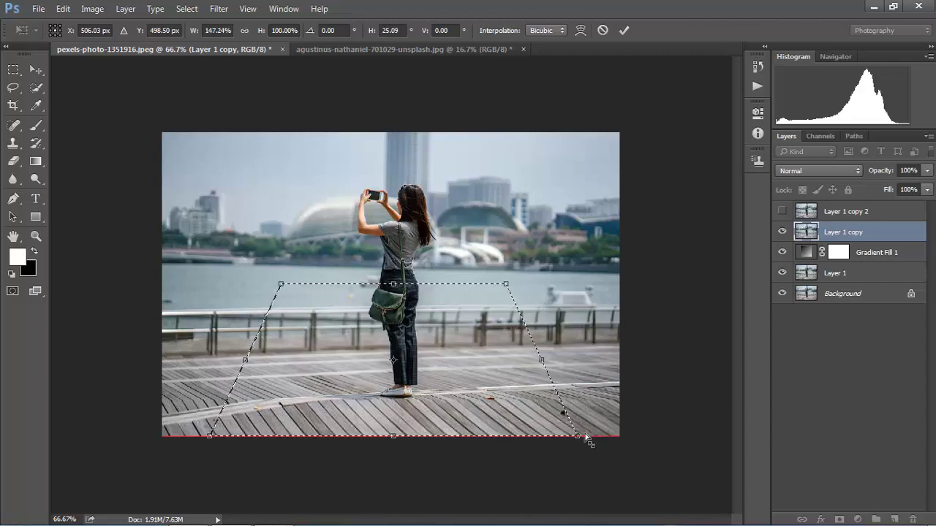
{"action": "left_click_drag", "start_coordinate": [585, 439], "coordinate": [590, 437]}
Scale the selection to lower its top edge to the railing (157.19% wide, 81.68% high).
{"action": "right_click", "coordinate": [352, 346]}
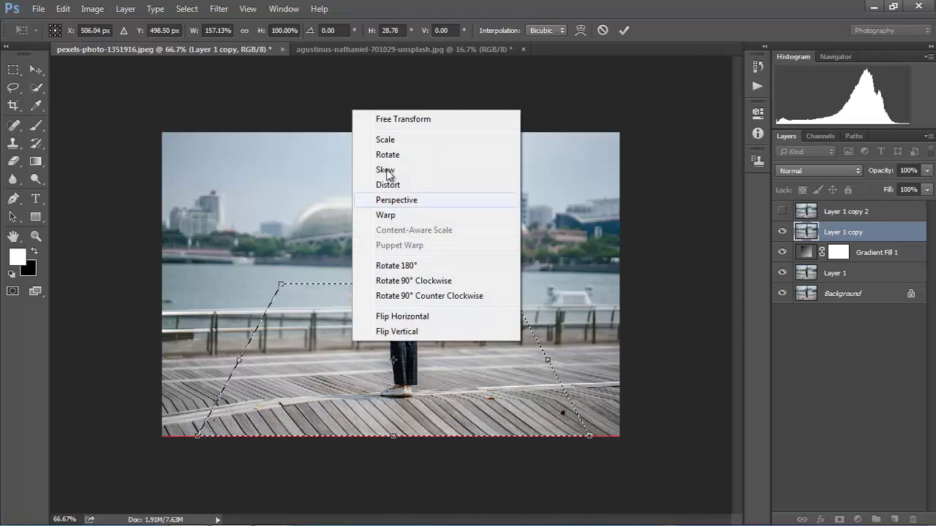
{"action": "left_click", "coordinate": [384, 139]}
{"action": "left_click_drag", "start_coordinate": [395, 284], "coordinate": [399, 312]}
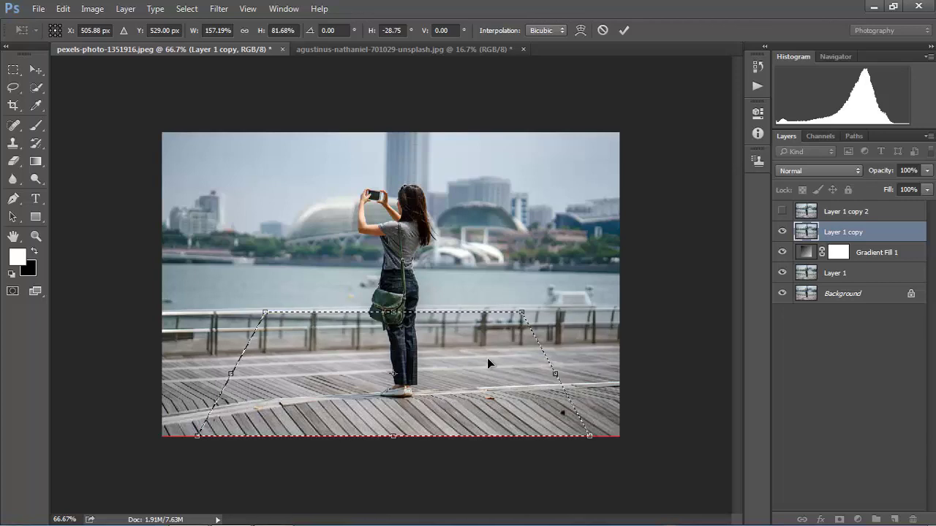
Commit the trapezoid selection and add it as a layer mask on Layer 1 copy.
{"action": "left_click", "coordinate": [624, 30]}
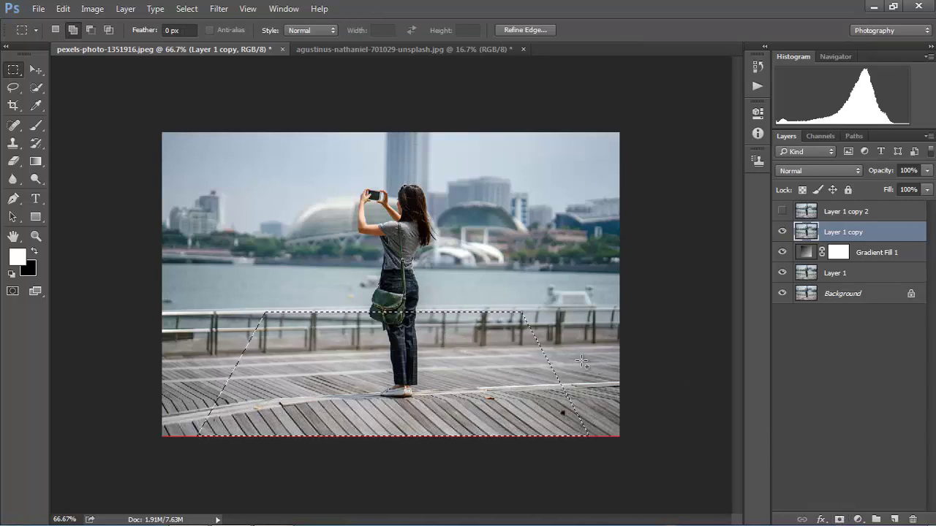
{"action": "left_click", "coordinate": [840, 520]}
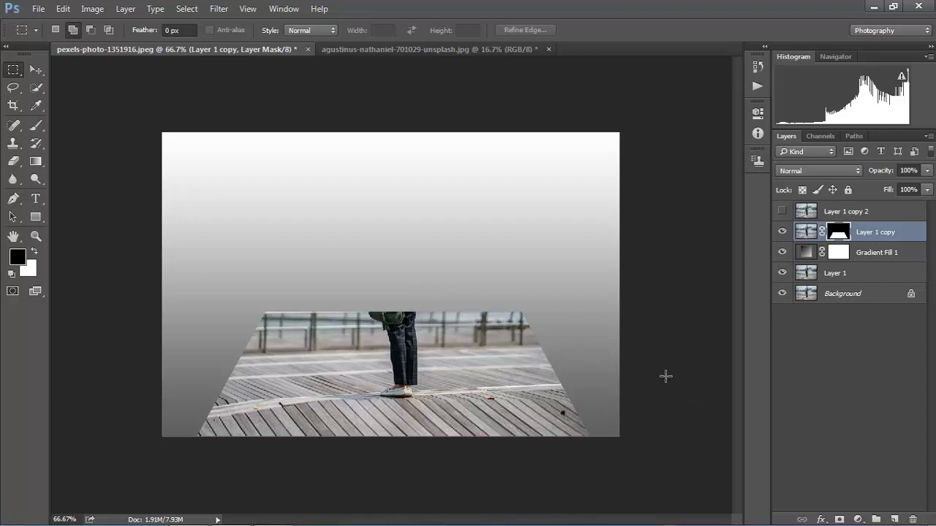
{"action": "left_click", "coordinate": [821, 519]}
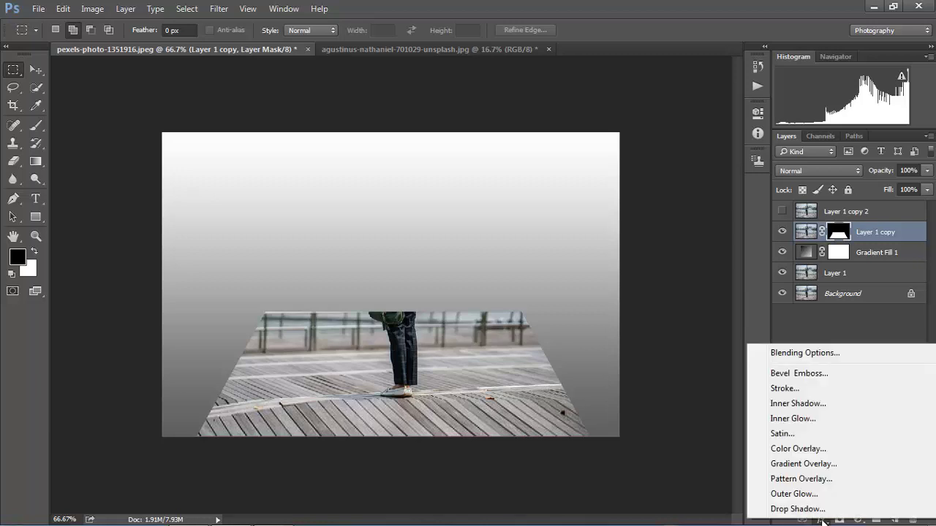
Add a pale pink Stroke effect of 13 px with Position Inside to Layer 1 copy.
{"action": "left_click", "coordinate": [783, 390]}
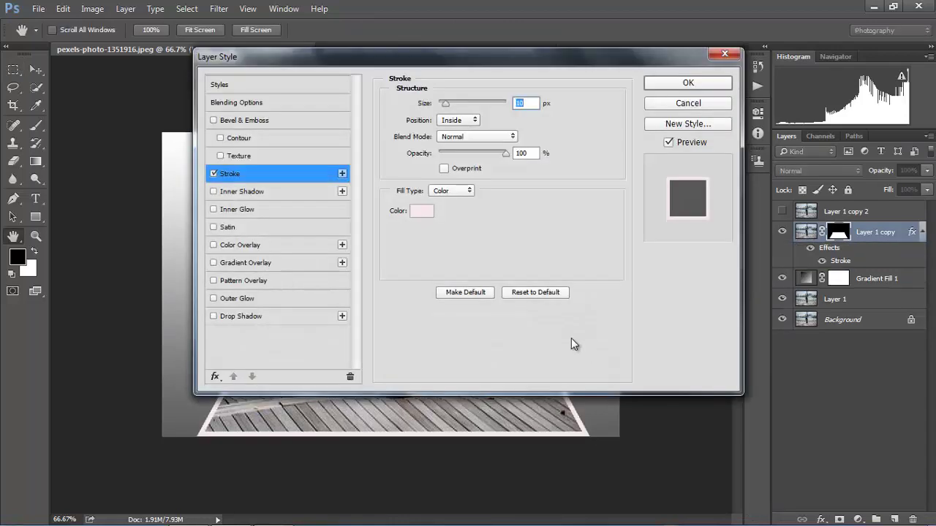
{"action": "left_click_drag", "start_coordinate": [471, 56], "coordinate": [568, 50]}
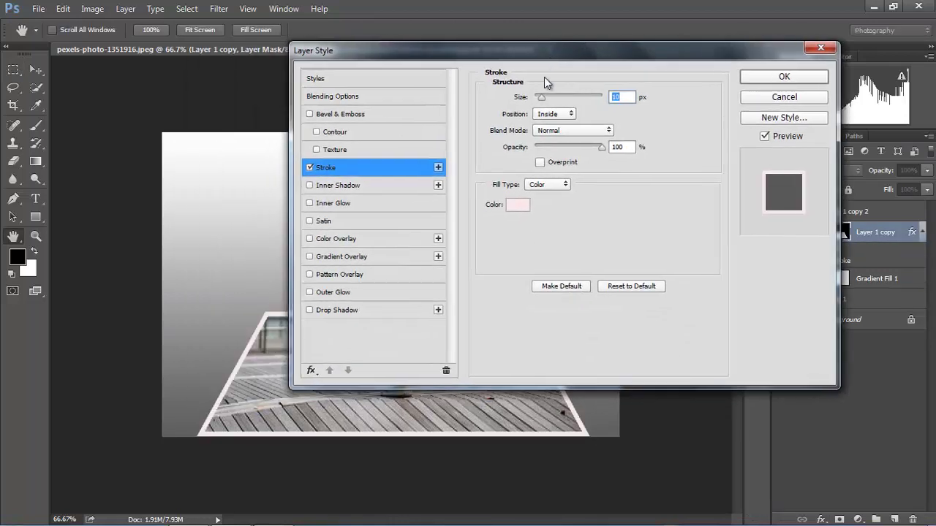
{"action": "left_click_drag", "start_coordinate": [541, 100], "coordinate": [543, 100]}
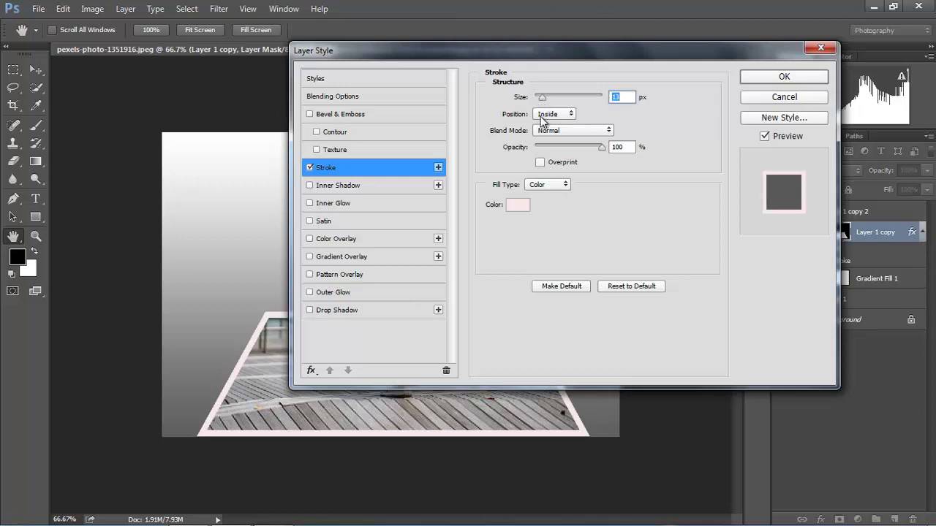
{"action": "left_click", "coordinate": [547, 115]}
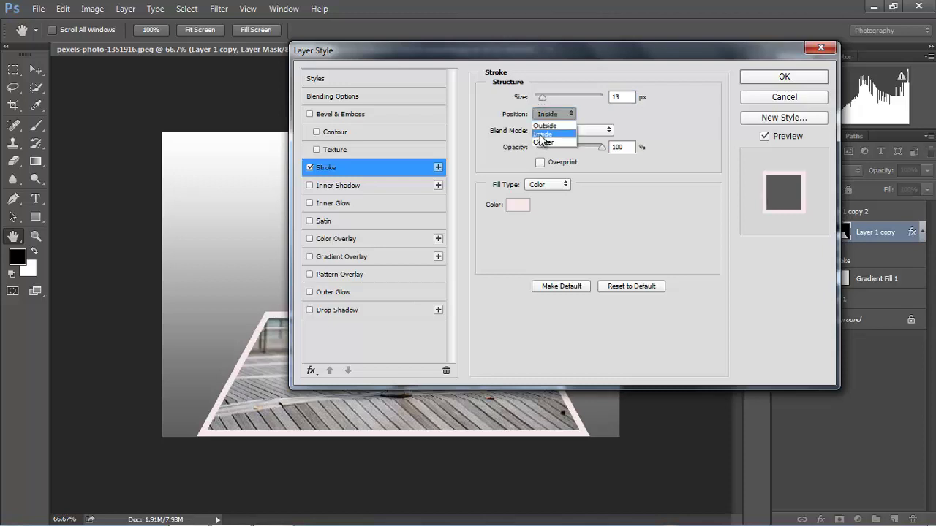
{"action": "left_click", "coordinate": [541, 135]}
{"action": "left_click", "coordinate": [550, 114]}
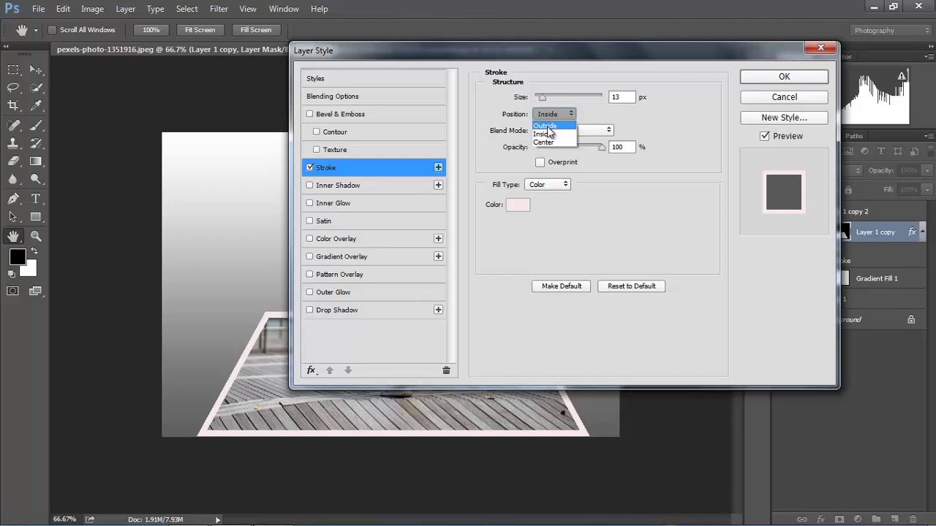
{"action": "left_click", "coordinate": [547, 126]}
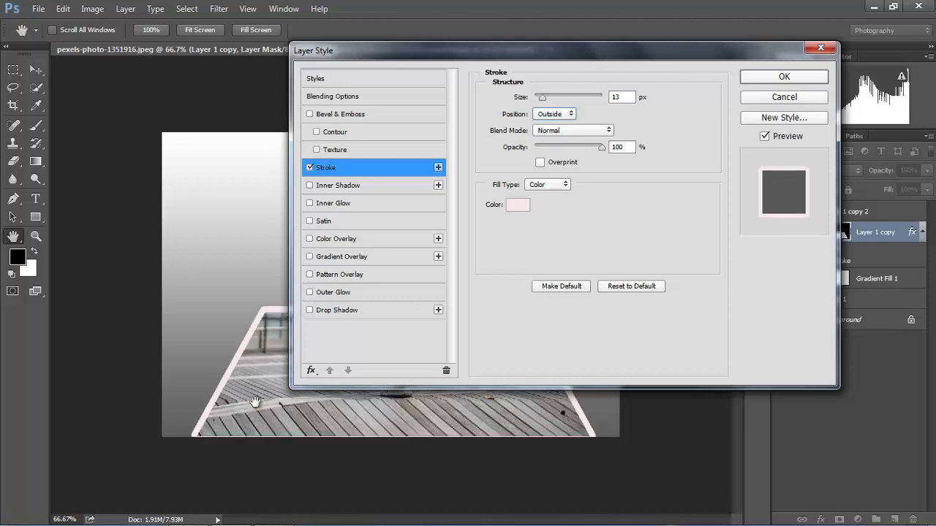
{"action": "left_click", "coordinate": [545, 116]}
{"action": "left_click", "coordinate": [549, 133]}
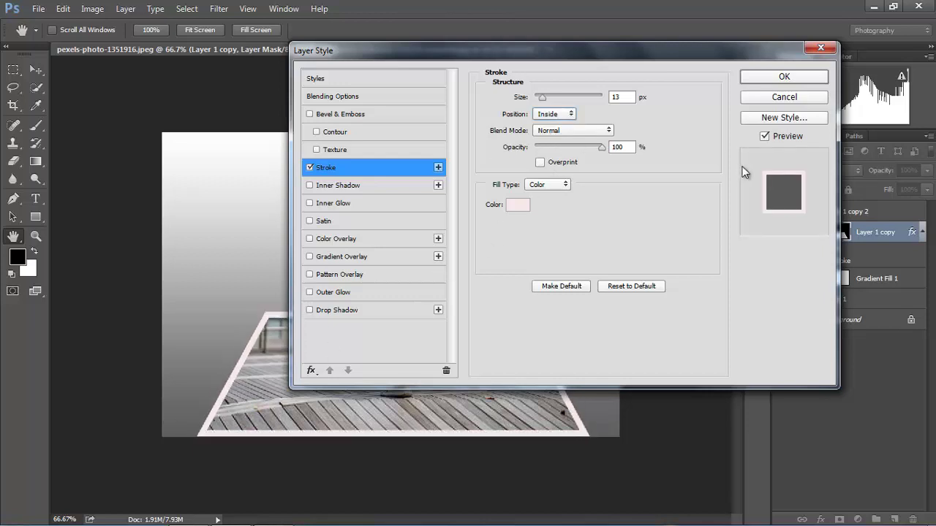
{"action": "left_click", "coordinate": [781, 87]}
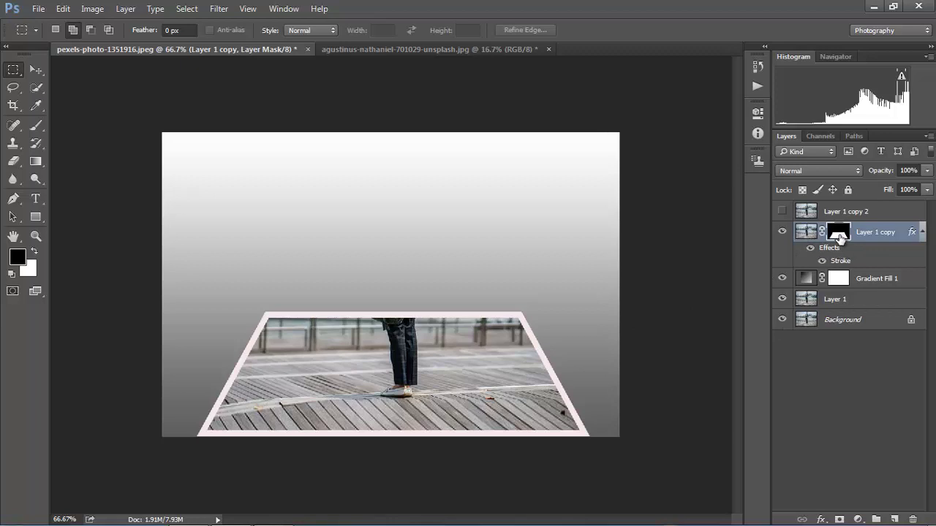
Create Layer 2 below Layer 1 copy, fill the mask's trapezoid shape with black, and deselect.
{"action": "left_click_drag", "start_coordinate": [838, 238], "coordinate": [895, 520]}
{"action": "left_click", "coordinate": [895, 520], "text": "ctrl"}
{"action": "key", "text": "x"}
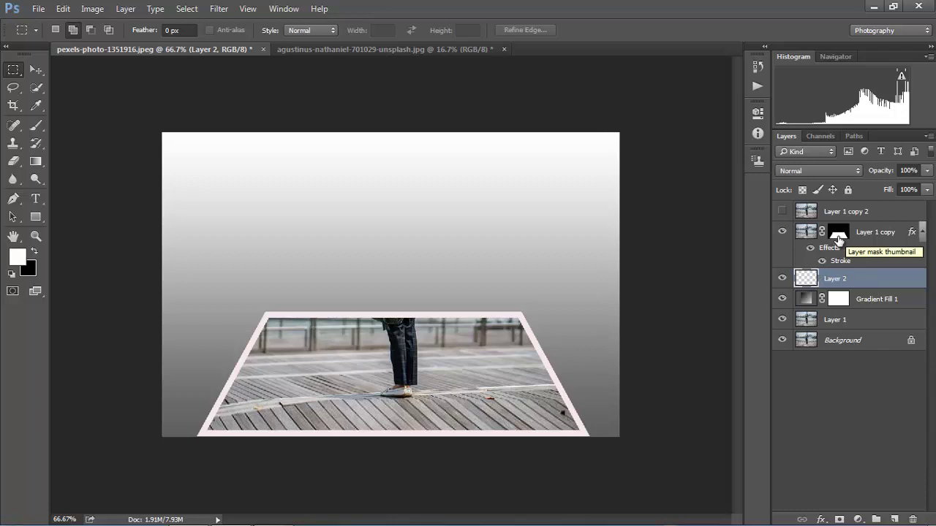
{"action": "left_click", "coordinate": [838, 237]}
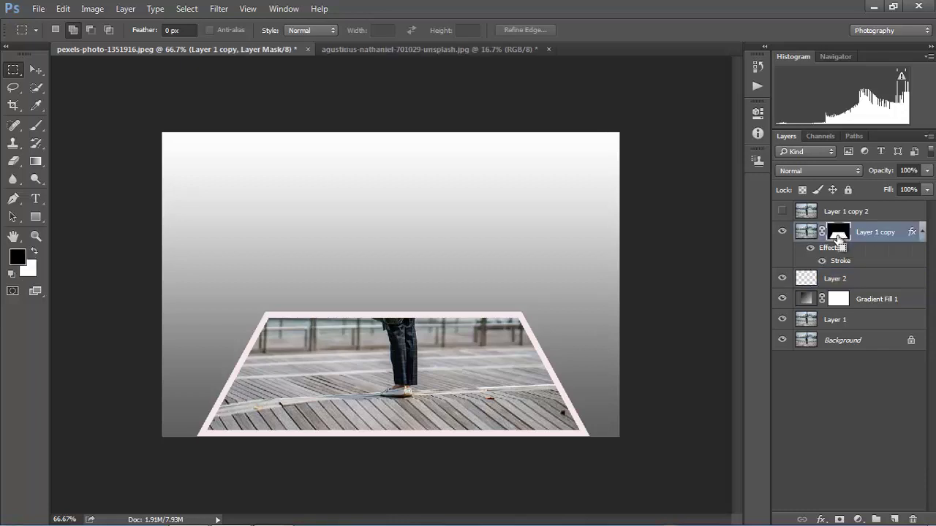
{"action": "left_click", "coordinate": [838, 239], "text": "ctrl"}
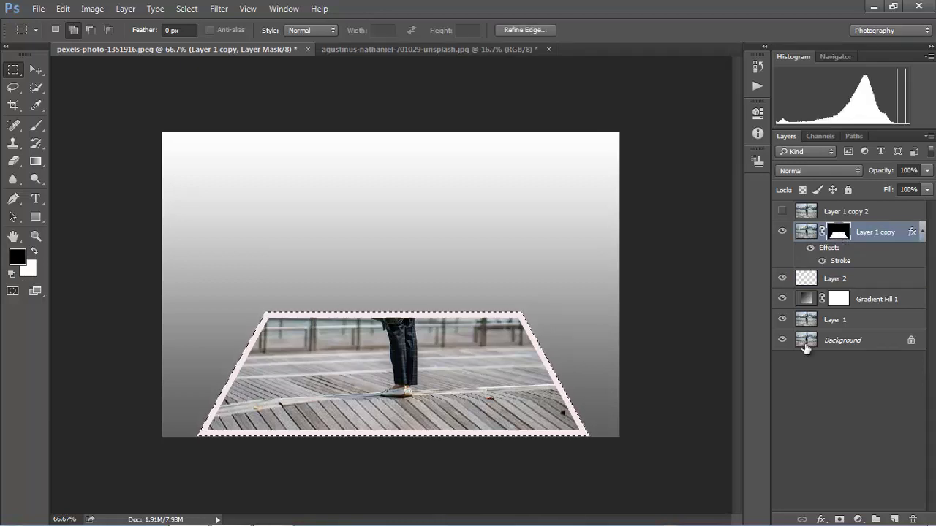
{"action": "left_click", "coordinate": [807, 284]}
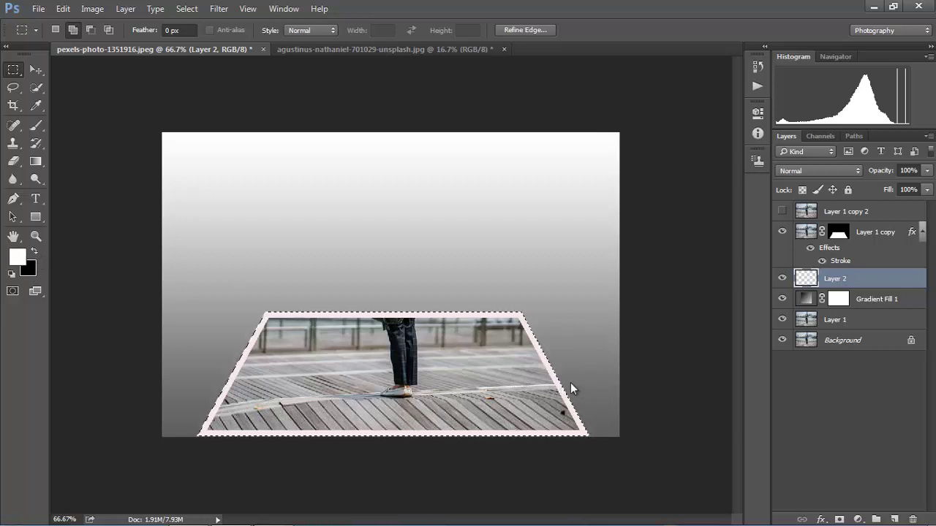
{"action": "key", "text": "ctrl+BackSpace"}
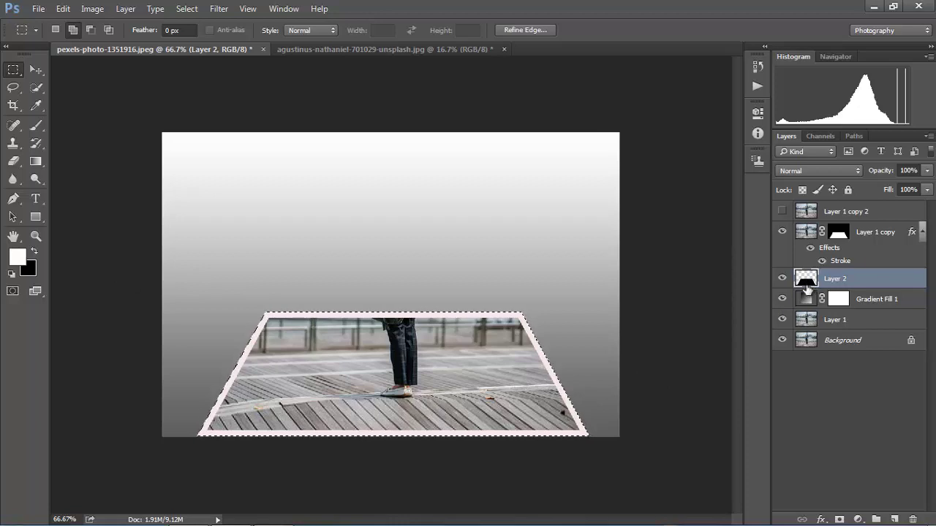
{"action": "left_click", "coordinate": [782, 232]}
{"action": "left_click", "coordinate": [783, 232]}
{"action": "key", "text": "ctrl+d"}
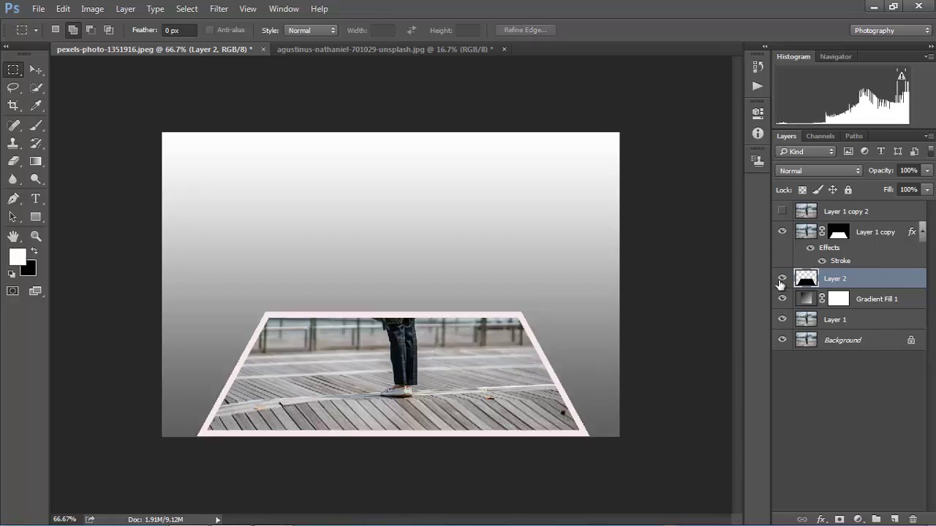
Select Layer 1 copy 2 and make it visible, checking it against the framed trapezoid.
{"action": "left_click", "coordinate": [809, 213]}
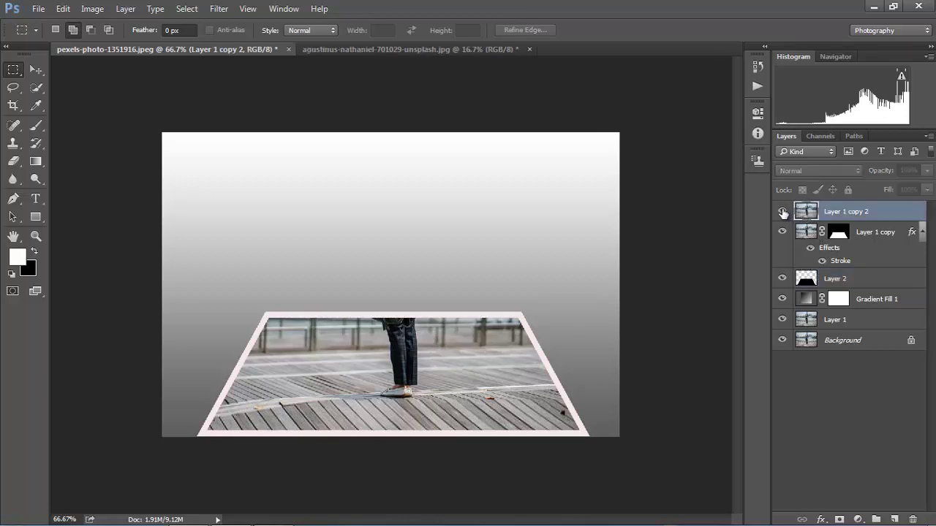
{"action": "left_click", "coordinate": [782, 211]}
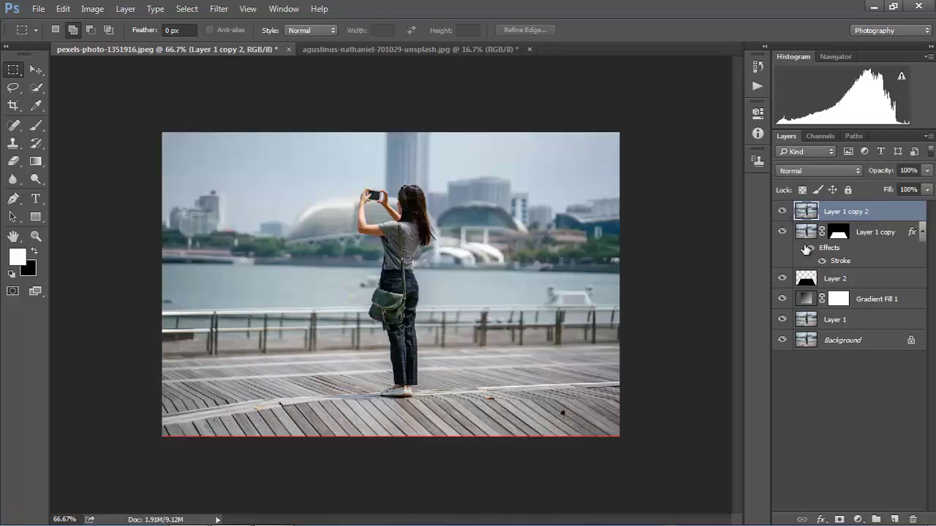
{"action": "left_click", "coordinate": [783, 212]}
{"action": "left_click", "coordinate": [781, 213]}
{"action": "left_click", "coordinate": [13, 199]}
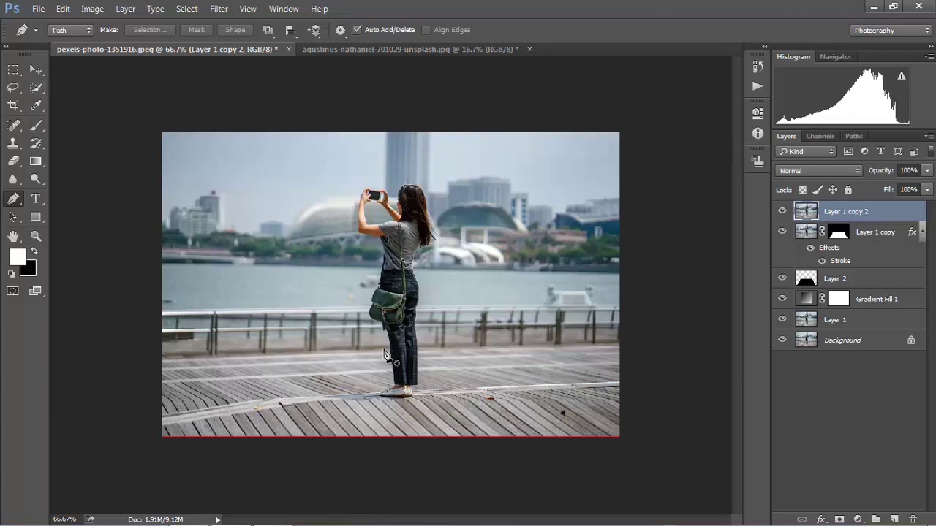
Zoom in and start the Pen path at the trousers, running around the bag to the shirt edge.
{"action": "scroll", "coordinate": [392, 331], "scroll_direction": "up", "scroll_amount": 1}
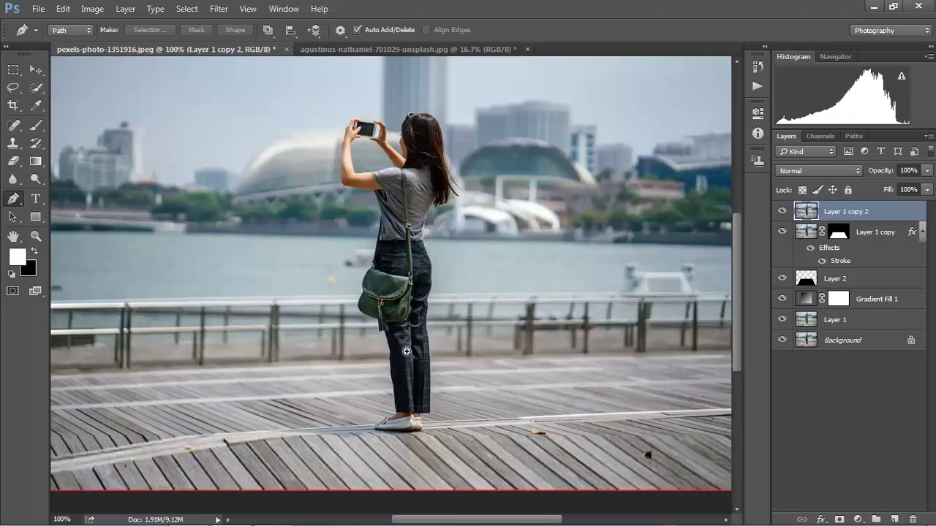
{"action": "scroll", "coordinate": [396, 343], "scroll_direction": "up", "scroll_amount": 1}
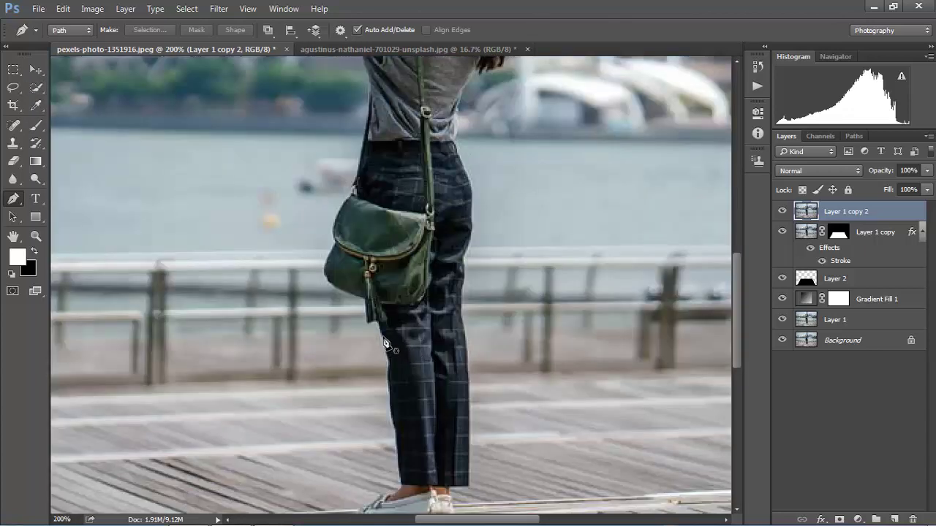
{"action": "left_click", "coordinate": [381, 324]}
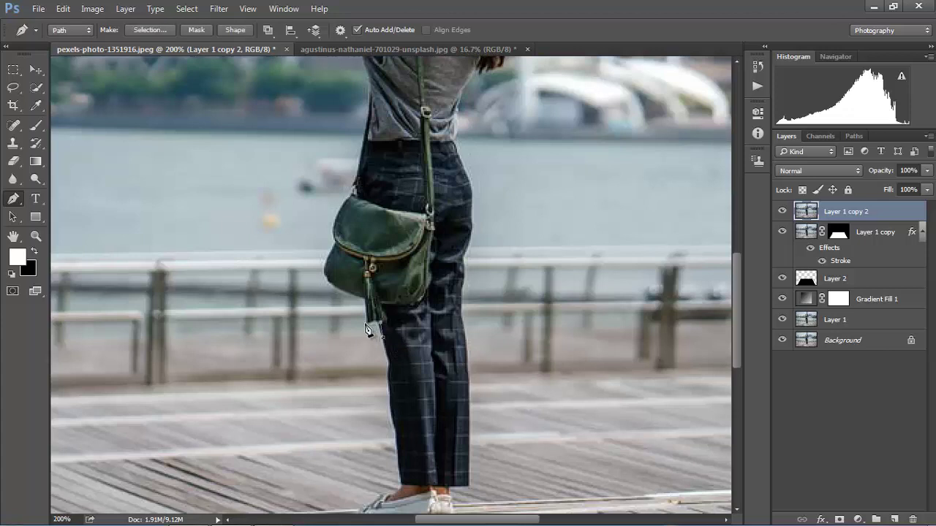
{"action": "left_click", "coordinate": [369, 323]}
{"action": "left_click_drag", "start_coordinate": [325, 265], "coordinate": [329, 244]}
{"action": "left_click_drag", "start_coordinate": [343, 258], "coordinate": [348, 284]}
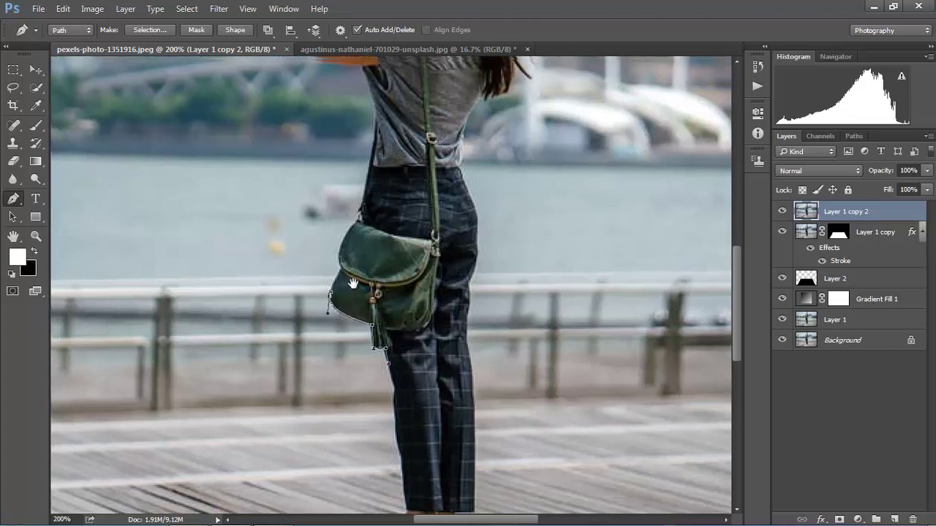
{"action": "scroll", "coordinate": [360, 291], "scroll_direction": "down", "scroll_amount": 1}
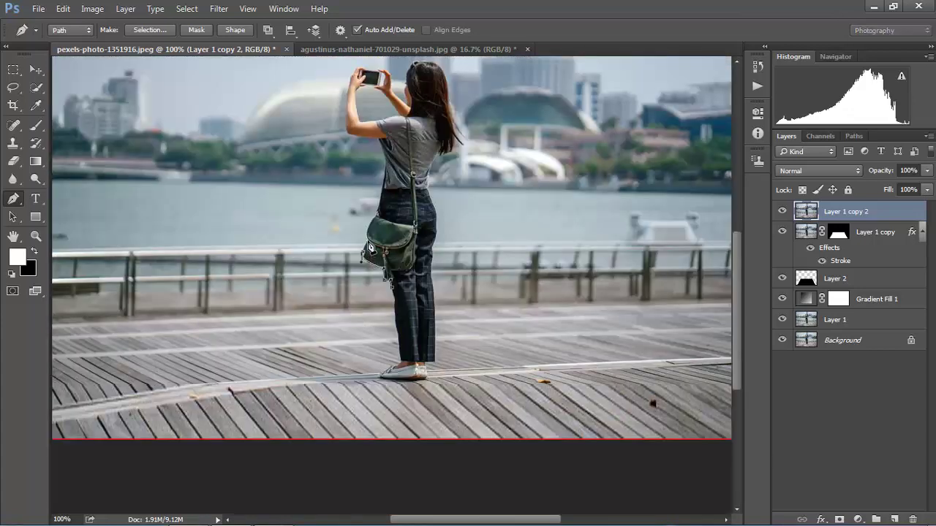
{"action": "scroll", "coordinate": [373, 245], "scroll_direction": "up", "scroll_amount": 1}
{"action": "left_click_drag", "start_coordinate": [386, 213], "coordinate": [385, 247]}
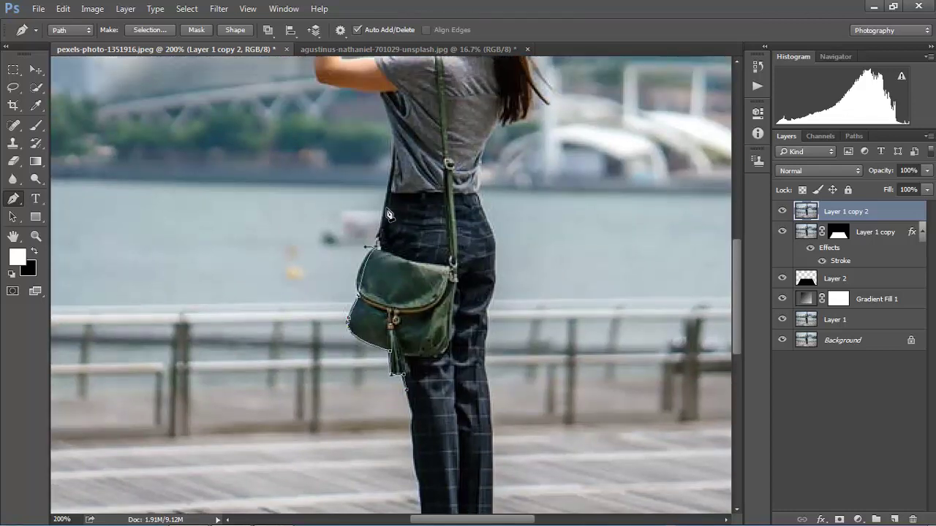
{"action": "left_click", "coordinate": [388, 188]}
{"action": "left_click", "coordinate": [394, 136]}
Continue the path along the arm, over the camera, and down the hand and forearm.
{"action": "left_click_drag", "start_coordinate": [395, 133], "coordinate": [414, 247]}
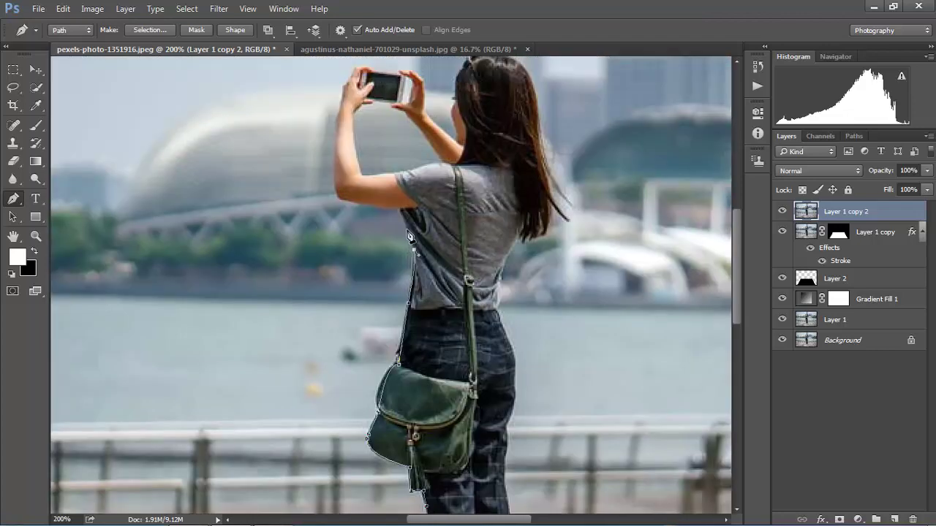
{"action": "left_click", "coordinate": [400, 210]}
{"action": "left_click_drag", "start_coordinate": [334, 182], "coordinate": [338, 153]}
{"action": "scroll", "coordinate": [351, 190], "scroll_direction": "up", "scroll_amount": 3}
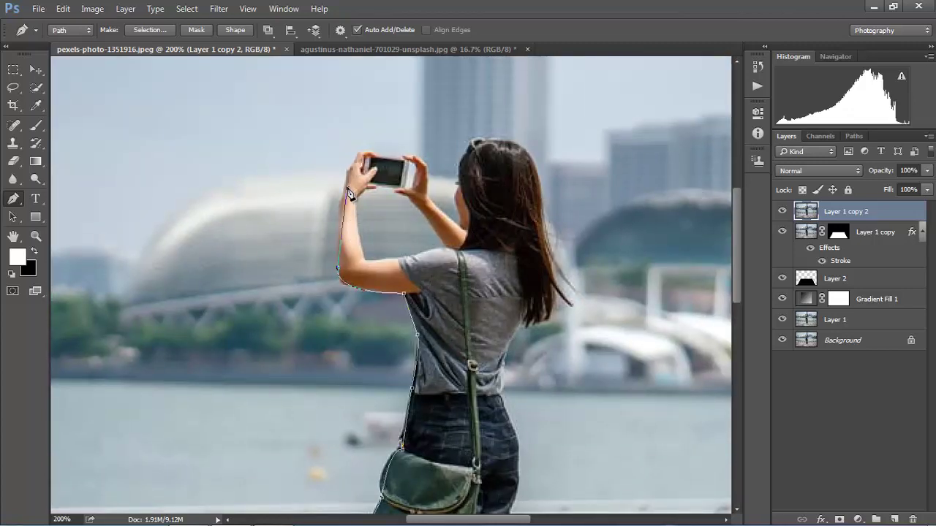
{"action": "left_click_drag", "start_coordinate": [345, 182], "coordinate": [368, 157]}
{"action": "left_click", "coordinate": [405, 158]}
{"action": "left_click", "coordinate": [435, 203]}
{"action": "left_click", "coordinate": [460, 225]}
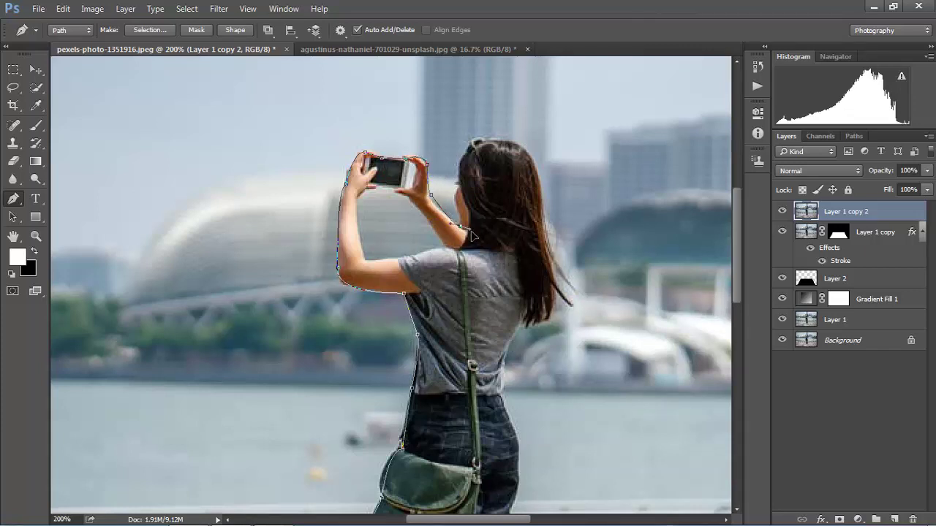
Trace the hair and head, then down the shirt and right hip to the right leg.
{"action": "left_click", "coordinate": [460, 194]}
{"action": "left_click_drag", "start_coordinate": [512, 142], "coordinate": [559, 166]}
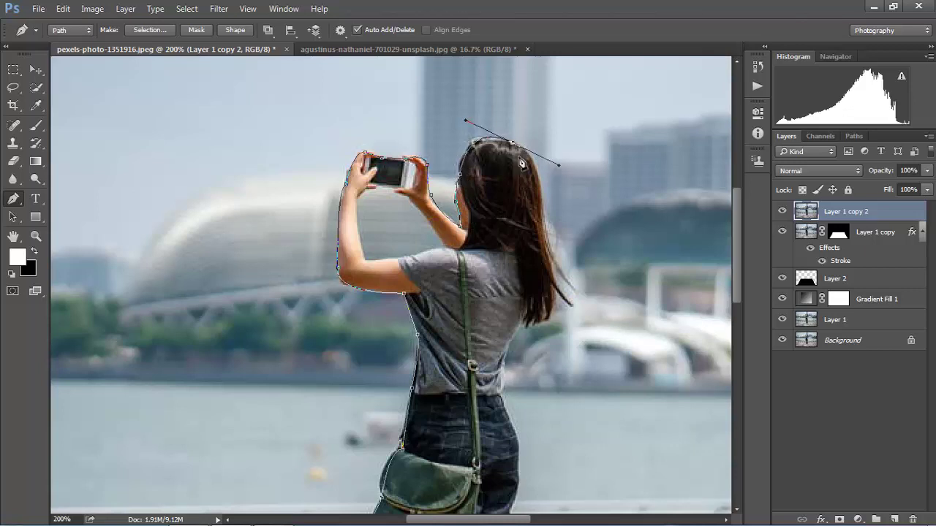
{"action": "left_click_drag", "start_coordinate": [544, 226], "coordinate": [563, 235]}
{"action": "left_click", "coordinate": [560, 240]}
{"action": "left_click", "coordinate": [534, 242]}
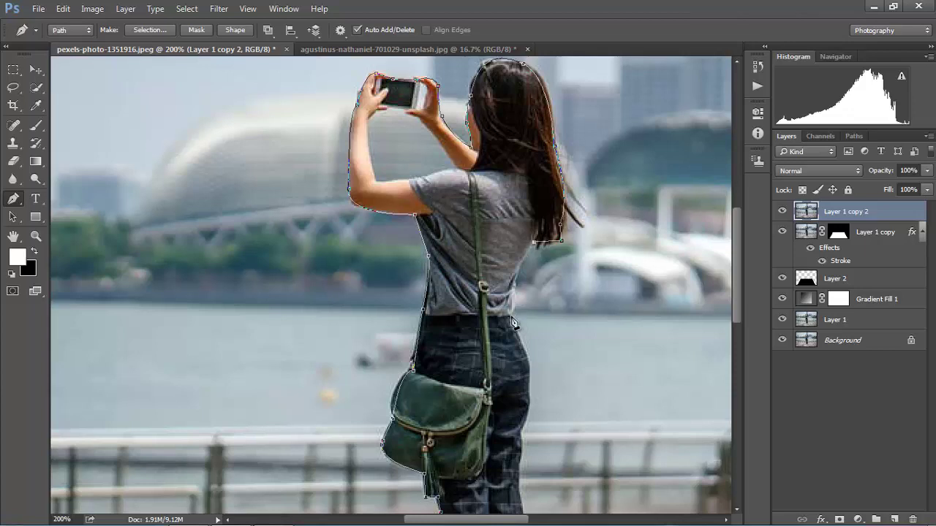
{"action": "left_click", "coordinate": [509, 296]}
{"action": "scroll", "coordinate": [542, 351], "scroll_direction": "down", "scroll_amount": 3}
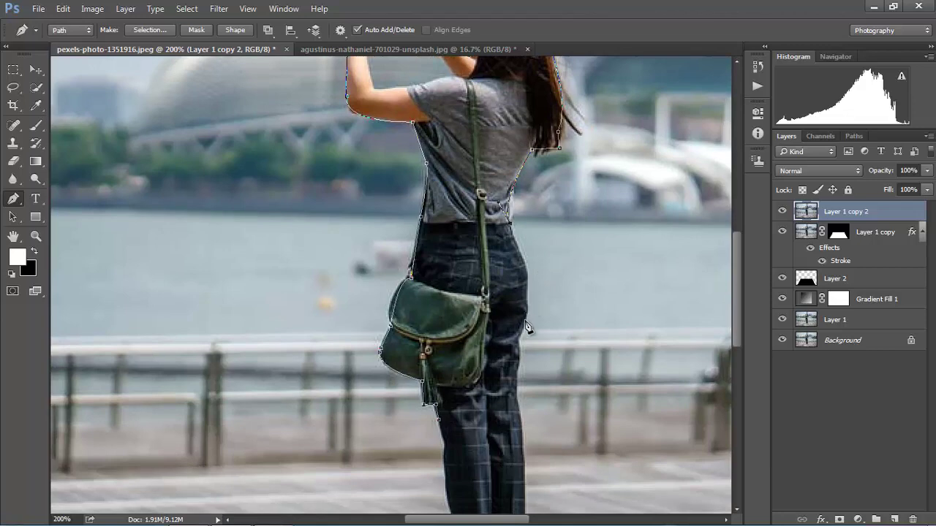
{"action": "left_click_drag", "start_coordinate": [525, 301], "coordinate": [531, 278]}
{"action": "left_click_drag", "start_coordinate": [526, 353], "coordinate": [521, 305]}
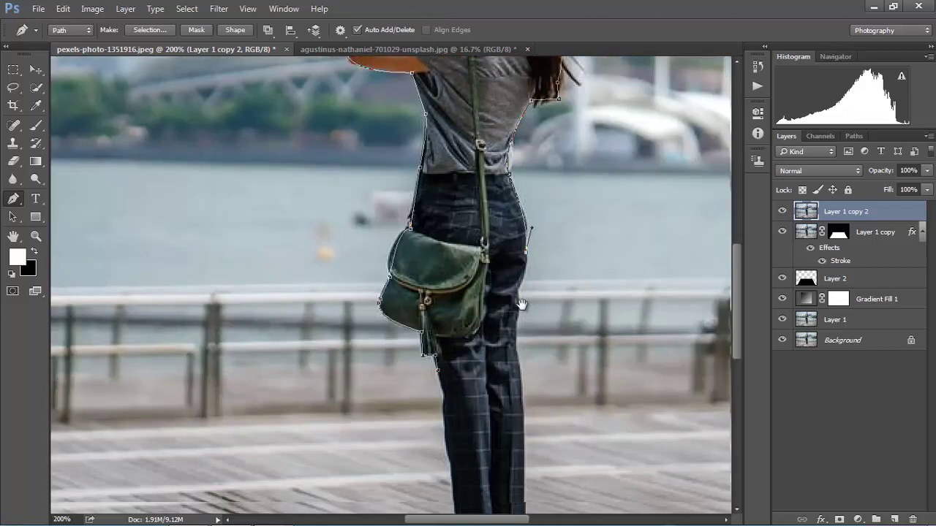
{"action": "scroll", "coordinate": [521, 304], "scroll_direction": "down", "scroll_amount": 1}
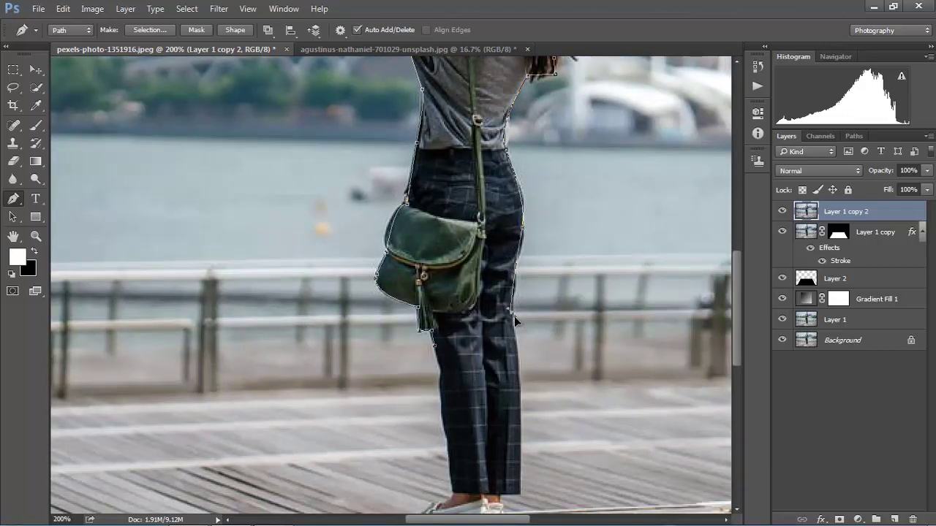
{"action": "left_click_drag", "start_coordinate": [514, 322], "coordinate": [465, 351]}
Close the woman's outline, load it as a selection, and mask Layer 1 copy 2 with it.
{"action": "left_click", "coordinate": [435, 348]}
{"action": "key", "text": "ctrl+Return"}
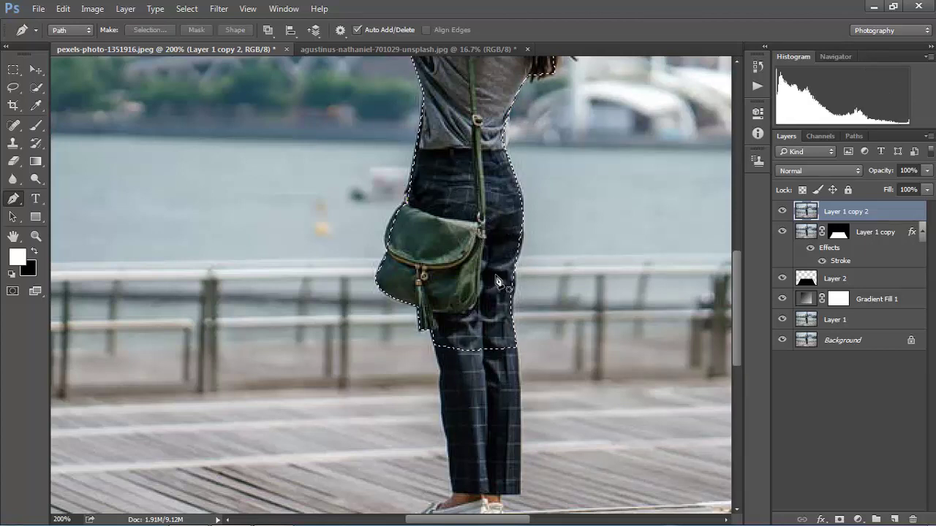
{"action": "key", "text": "ctrl+minus"}
{"action": "key", "text": "ctrl+minus"}
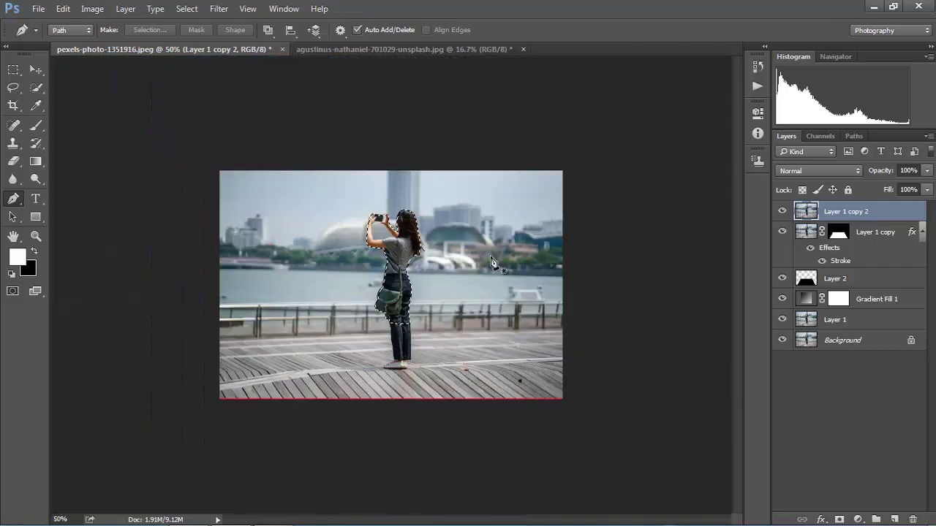
{"action": "key", "text": "ctrl+plus"}
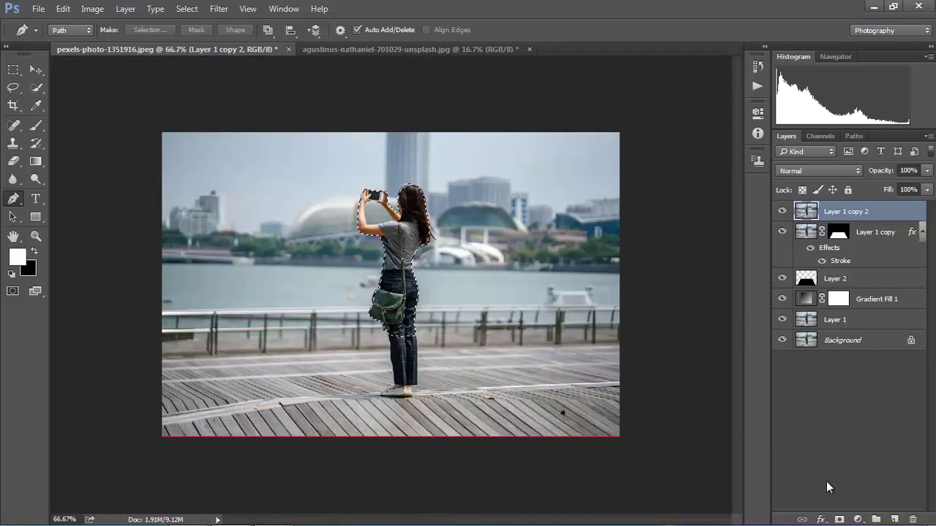
{"action": "left_click", "coordinate": [840, 520]}
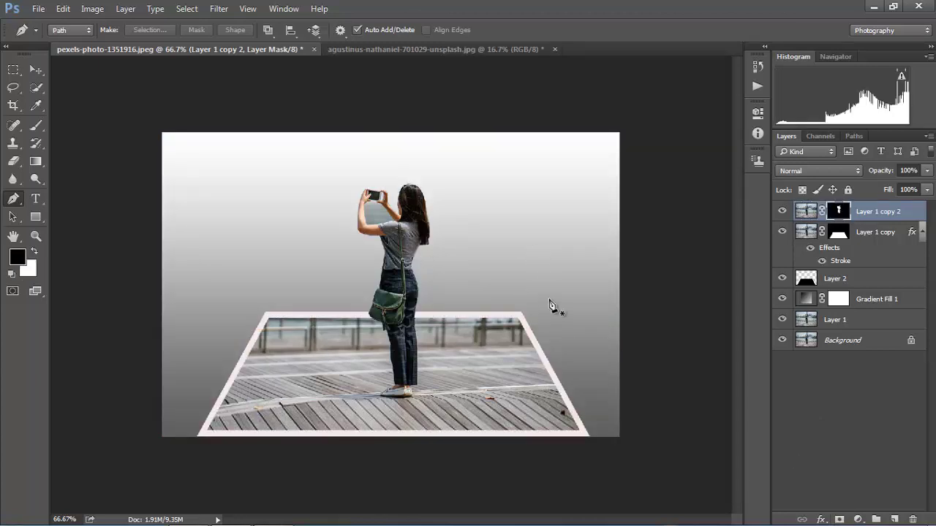
Inspect the masked cut-out up close, then select the framed boardwalk layer, Layer 1 copy.
{"action": "left_click", "coordinate": [417, 332]}
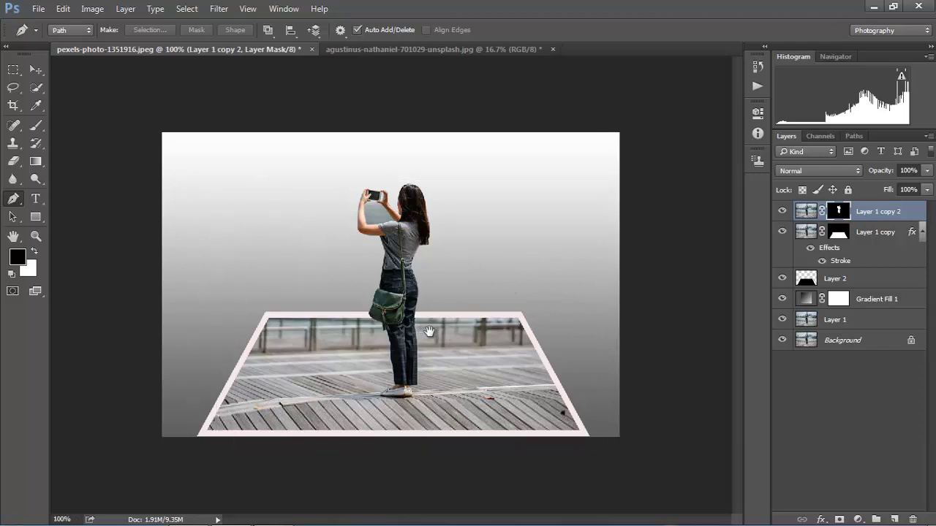
{"action": "left_click", "coordinate": [477, 406], "text": "alt"}
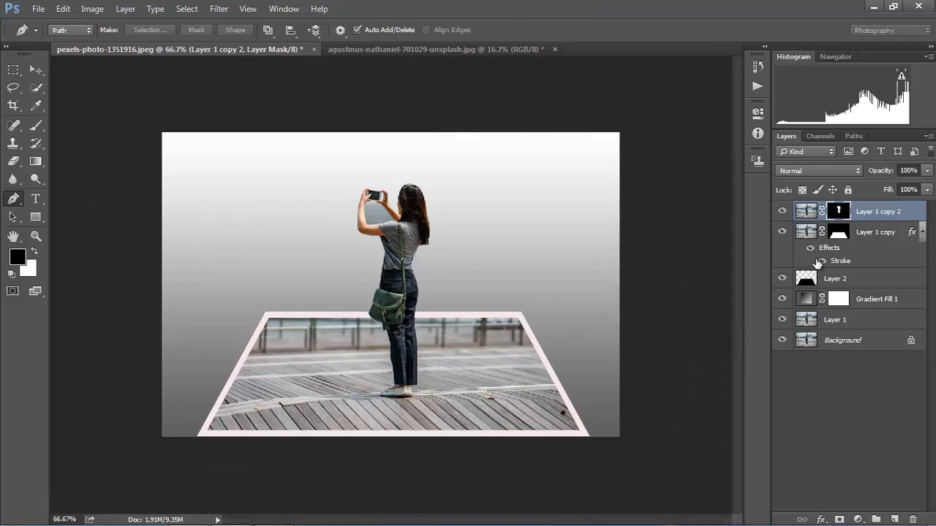
{"action": "left_click", "coordinate": [833, 236]}
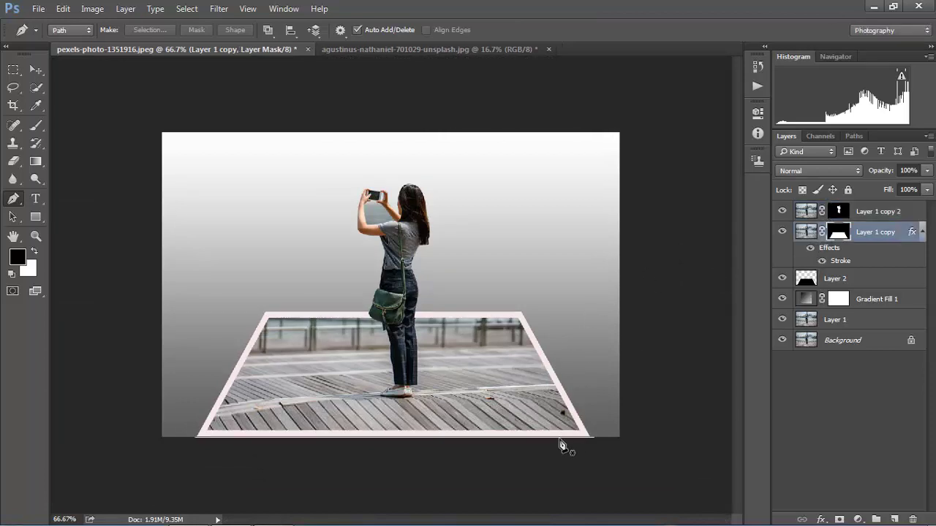
Switch the boardwalk photo to Warp and bend both bottom corners upward.
{"action": "key", "text": "ctrl+t"}
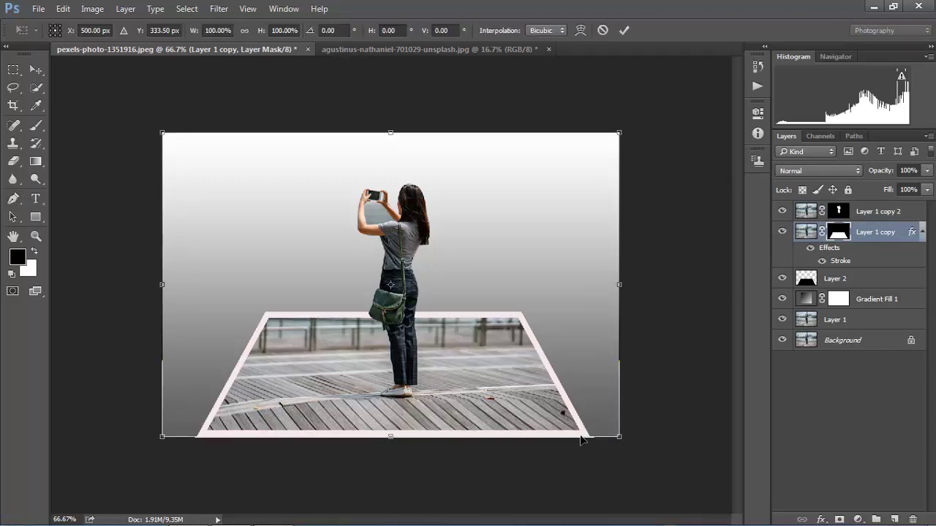
{"action": "right_click", "coordinate": [434, 360]}
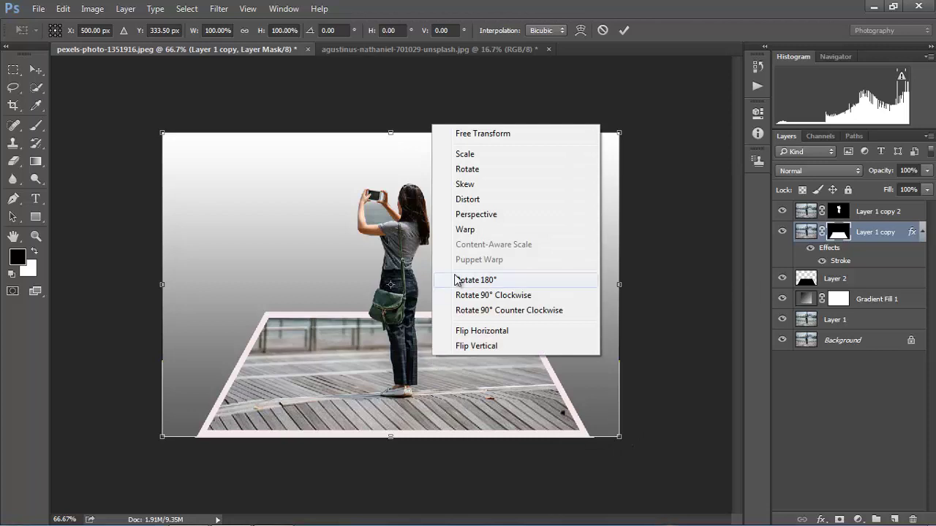
{"action": "left_click", "coordinate": [465, 229]}
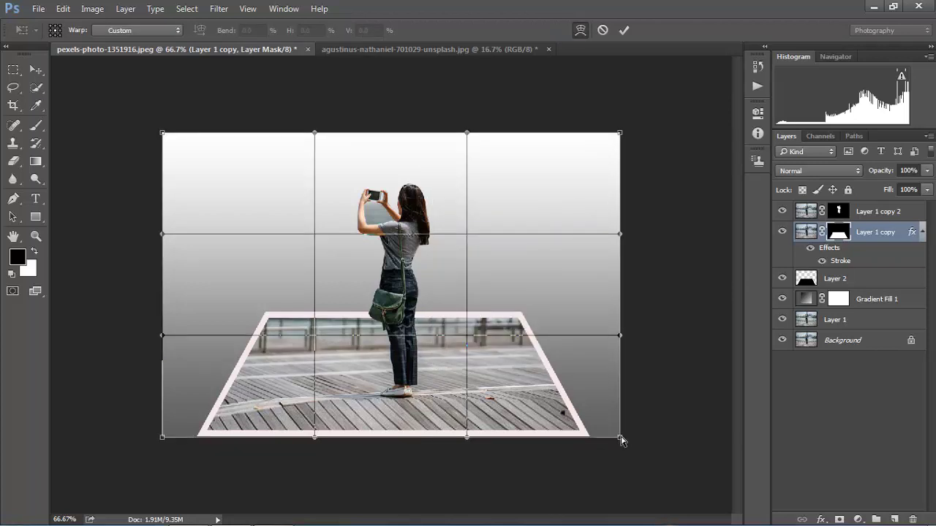
{"action": "left_click_drag", "start_coordinate": [621, 439], "coordinate": [608, 381]}
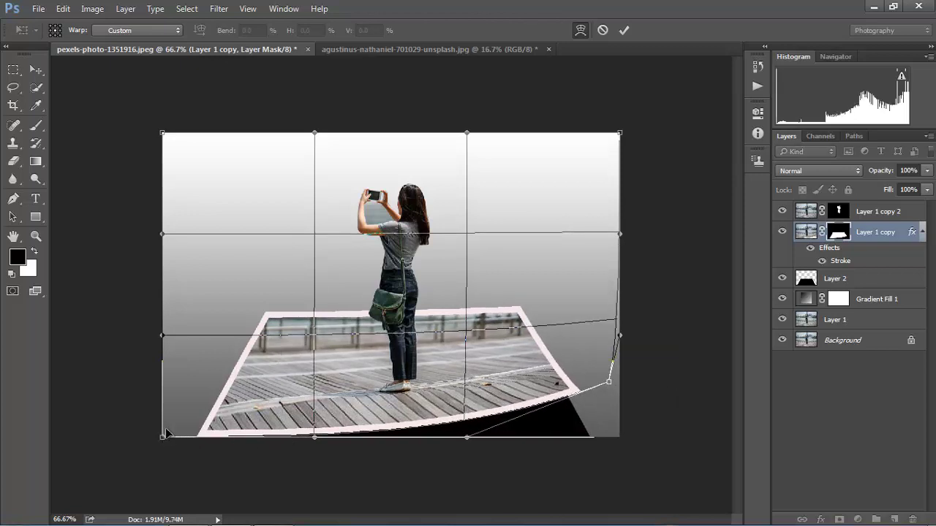
{"action": "left_click_drag", "start_coordinate": [165, 433], "coordinate": [176, 383]}
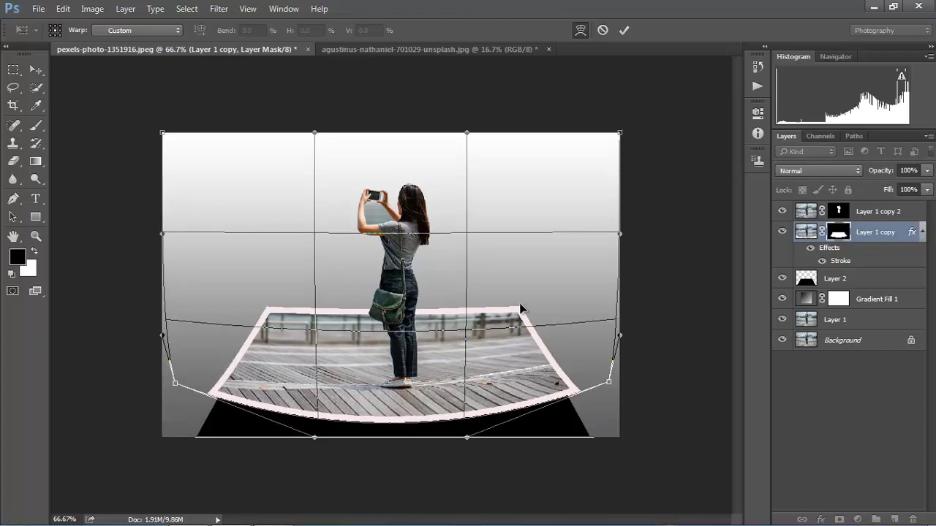
Refine the photo's side edges, lift both bottom corners higher, and commit the curl.
{"action": "left_click_drag", "start_coordinate": [518, 310], "coordinate": [521, 312]}
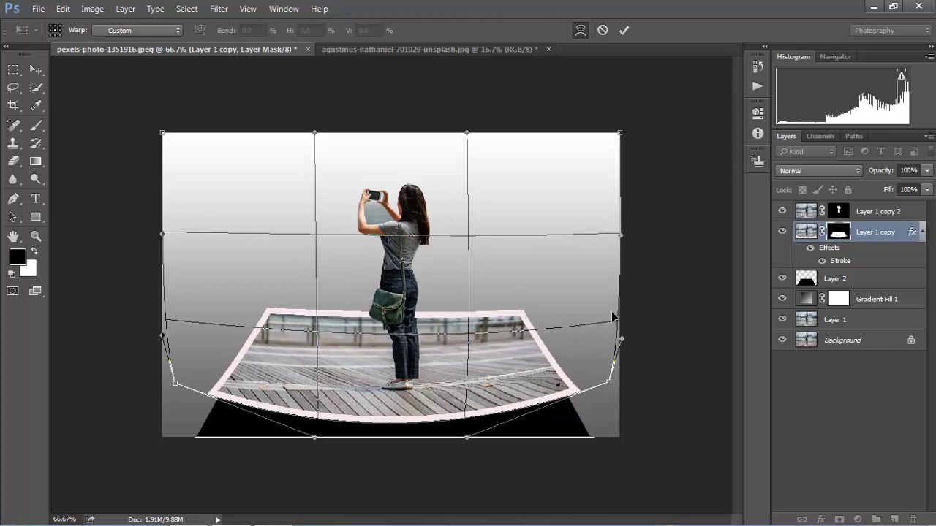
{"action": "left_click_drag", "start_coordinate": [612, 316], "coordinate": [611, 323]}
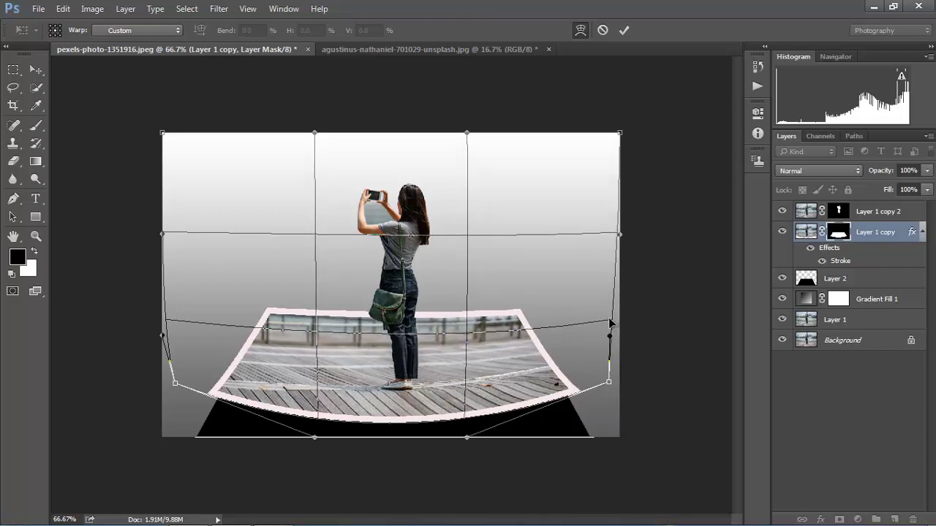
{"action": "left_click_drag", "start_coordinate": [264, 330], "coordinate": [267, 315]}
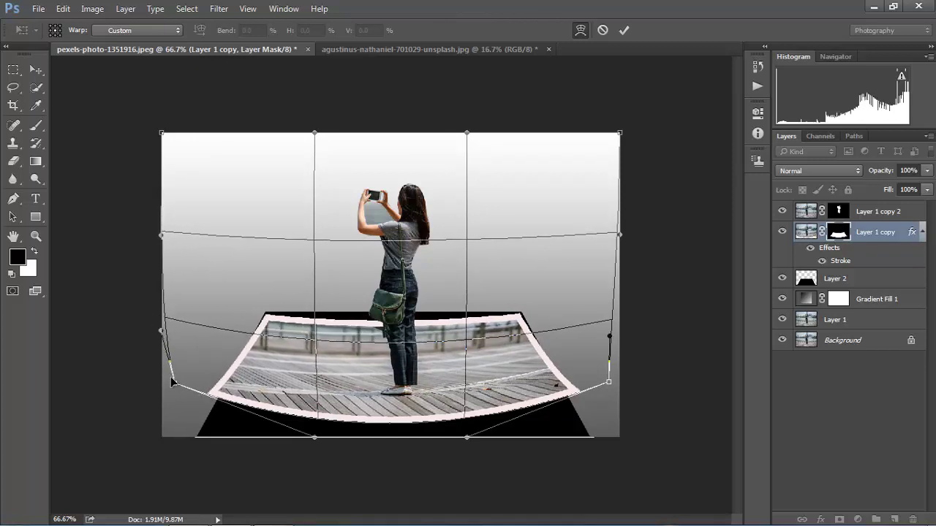
{"action": "left_click_drag", "start_coordinate": [175, 385], "coordinate": [179, 365]}
{"action": "left_click_drag", "start_coordinate": [609, 385], "coordinate": [608, 377]}
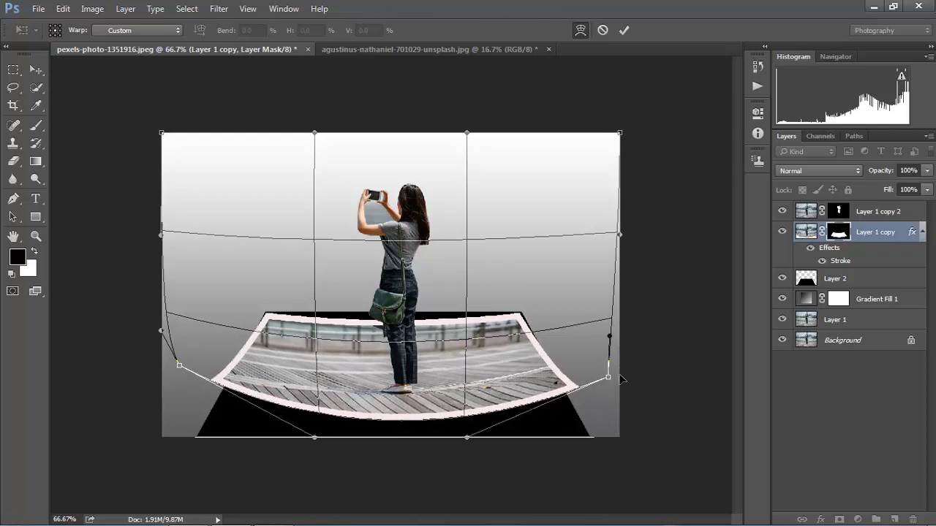
{"action": "left_click_drag", "start_coordinate": [610, 379], "coordinate": [606, 354]}
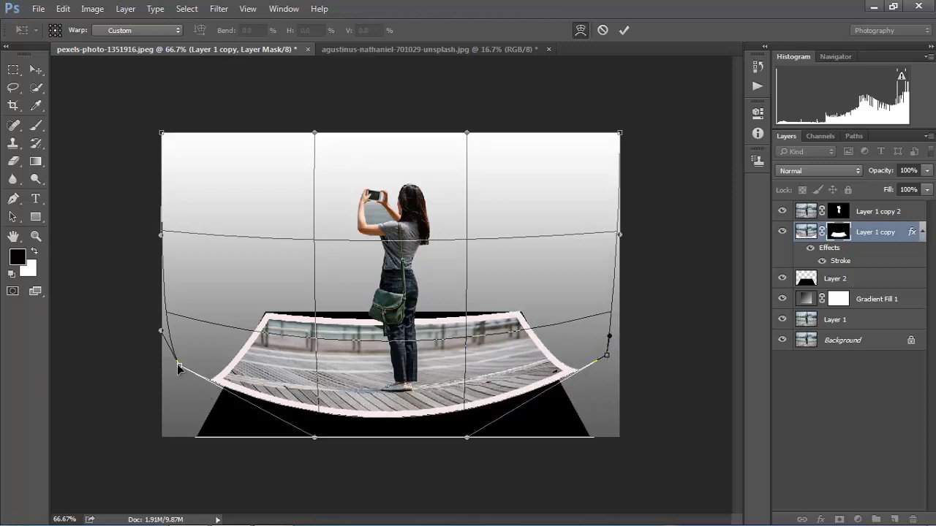
{"action": "left_click_drag", "start_coordinate": [179, 369], "coordinate": [177, 361]}
{"action": "key", "text": "p"}
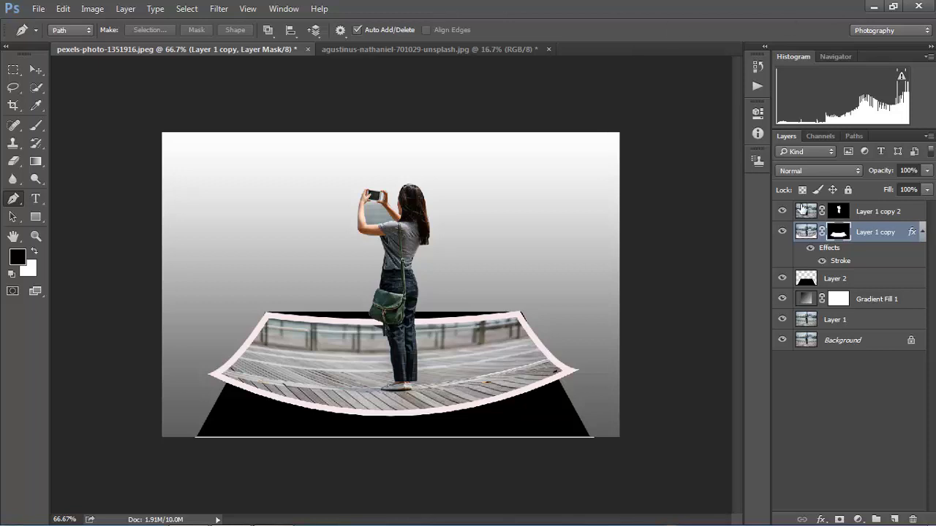
Apply a 23.7-pixel Gaussian Blur to the black shadow shape on Layer 2.
{"action": "left_click", "coordinate": [808, 287]}
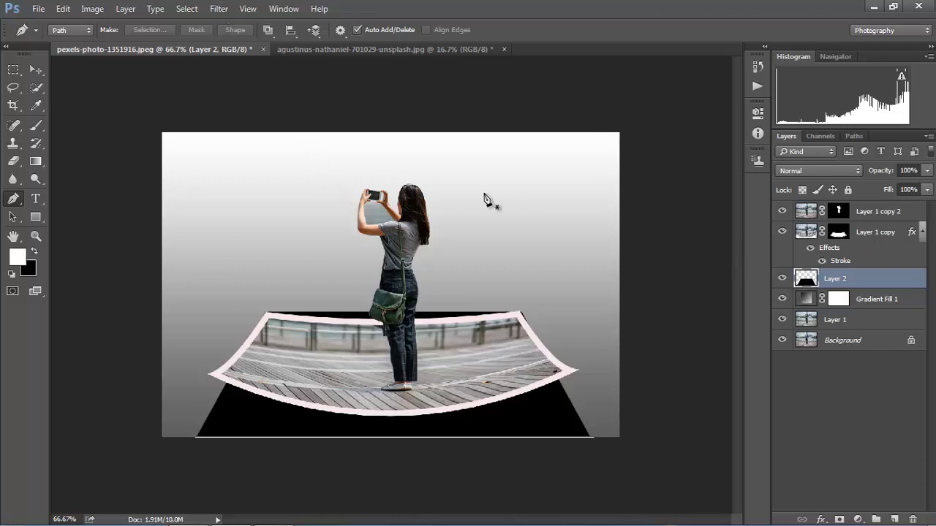
{"action": "left_click", "coordinate": [219, 10]}
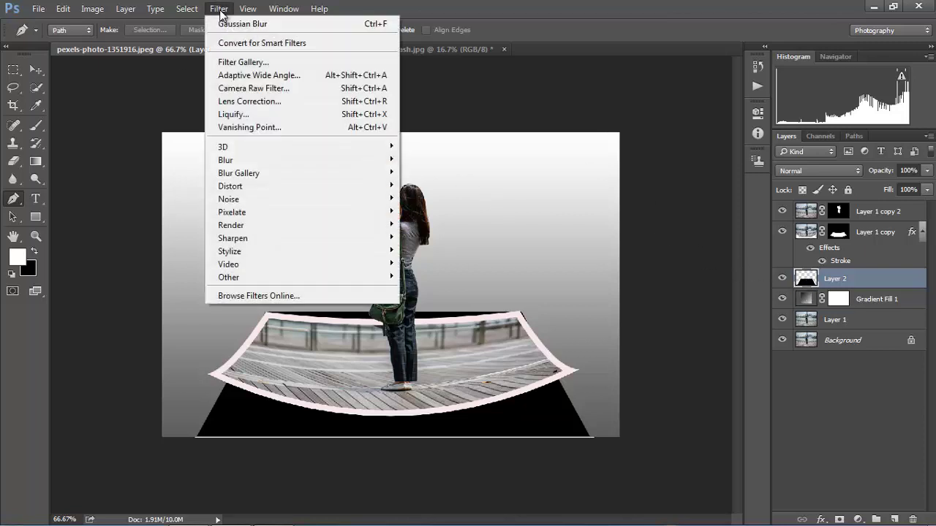
{"action": "mouse_move", "coordinate": [224, 168]}
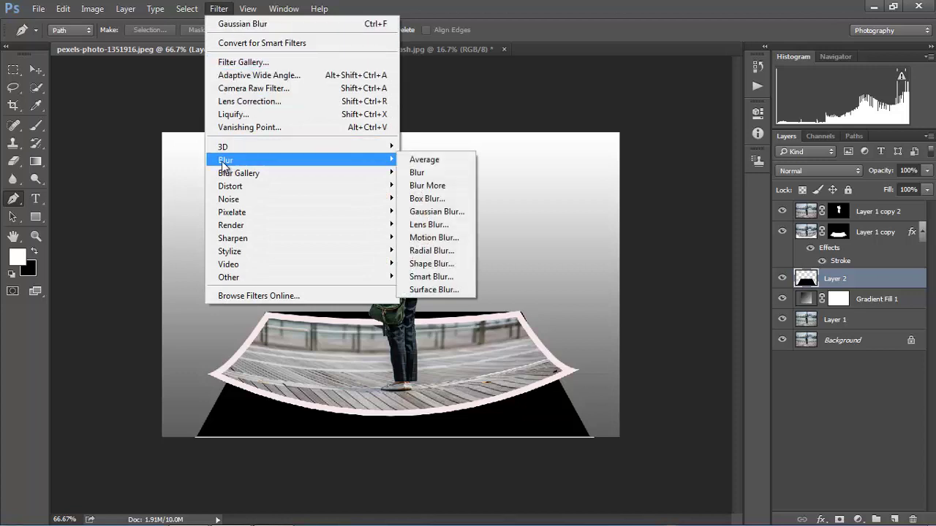
{"action": "left_click", "coordinate": [428, 212]}
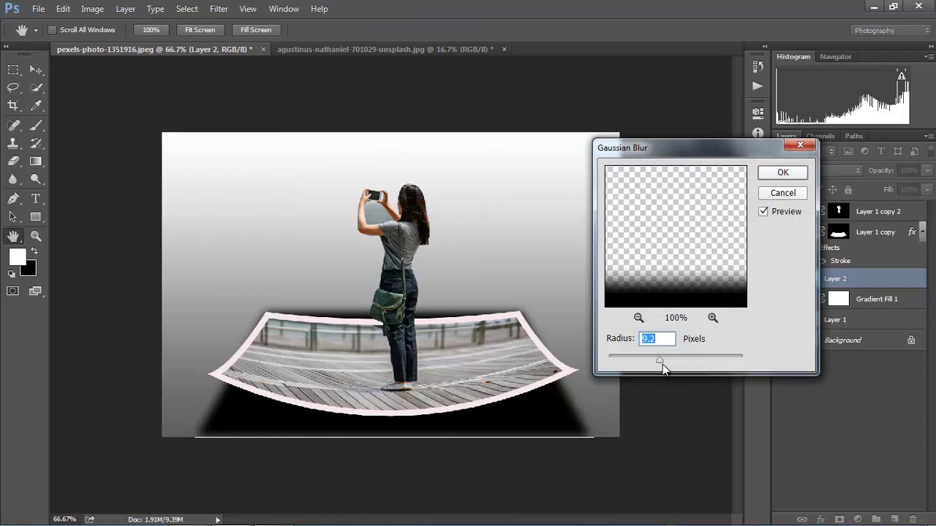
{"action": "mouse_move", "coordinate": [661, 361]}
{"action": "left_mouse_down"}
{"action": "mouse_move", "coordinate": [683, 359]}
{"action": "mouse_move", "coordinate": [668, 361]}
{"action": "left_mouse_up"}
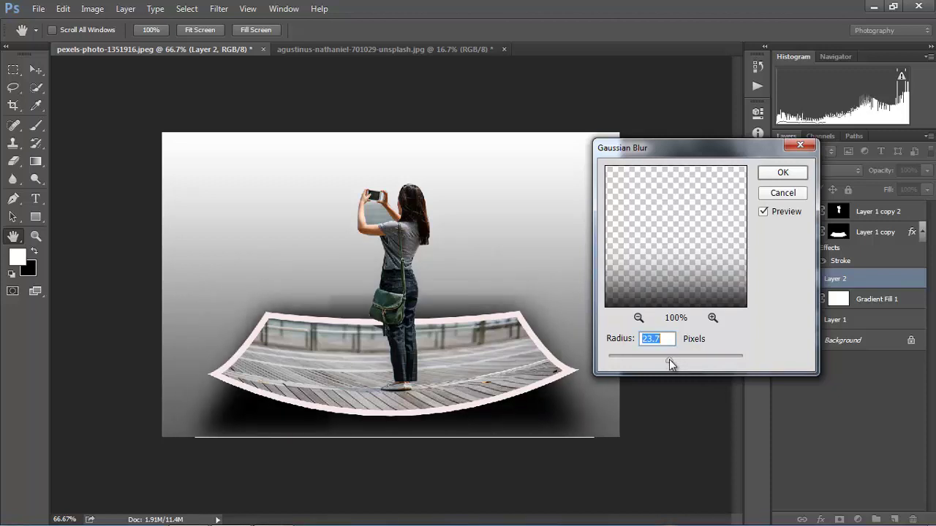
{"action": "left_click", "coordinate": [783, 174]}
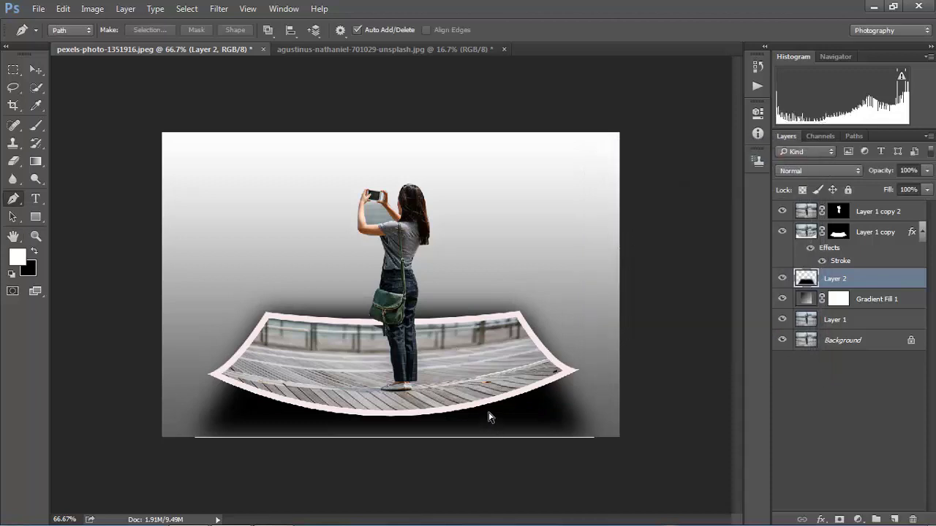
Switch the shadow layer to Warp and bend its bottom corners upward like the photo.
{"action": "key", "text": "ctrl+t"}
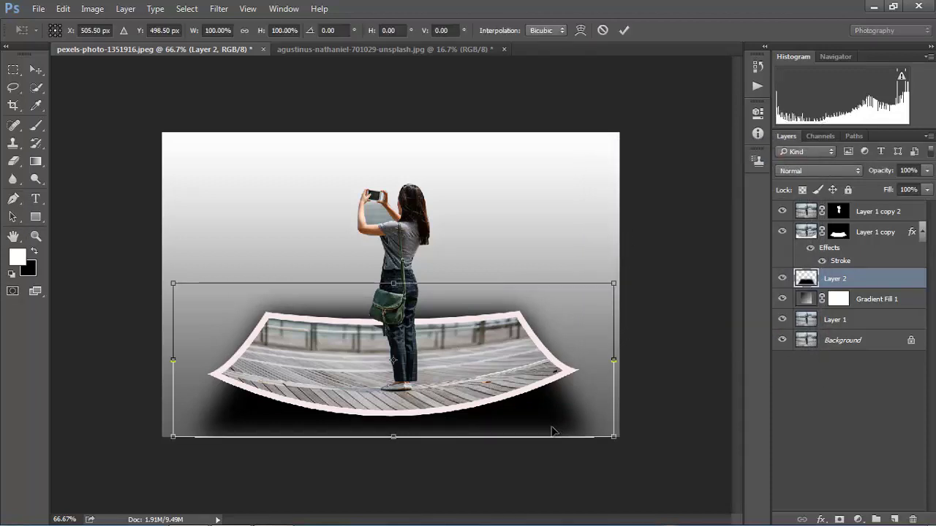
{"action": "right_click", "coordinate": [427, 386]}
{"action": "left_click", "coordinate": [459, 257]}
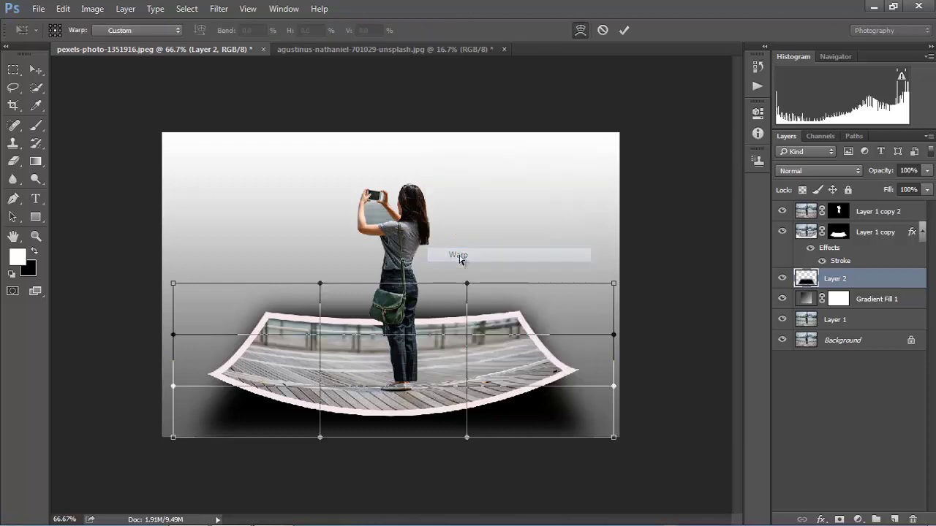
{"action": "left_click_drag", "start_coordinate": [613, 439], "coordinate": [598, 376]}
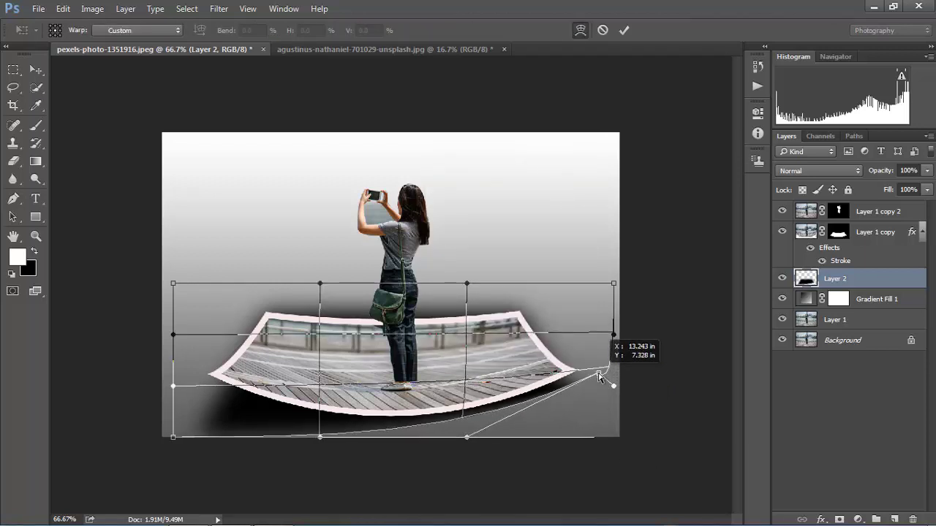
{"action": "left_click_drag", "start_coordinate": [167, 447], "coordinate": [192, 377]}
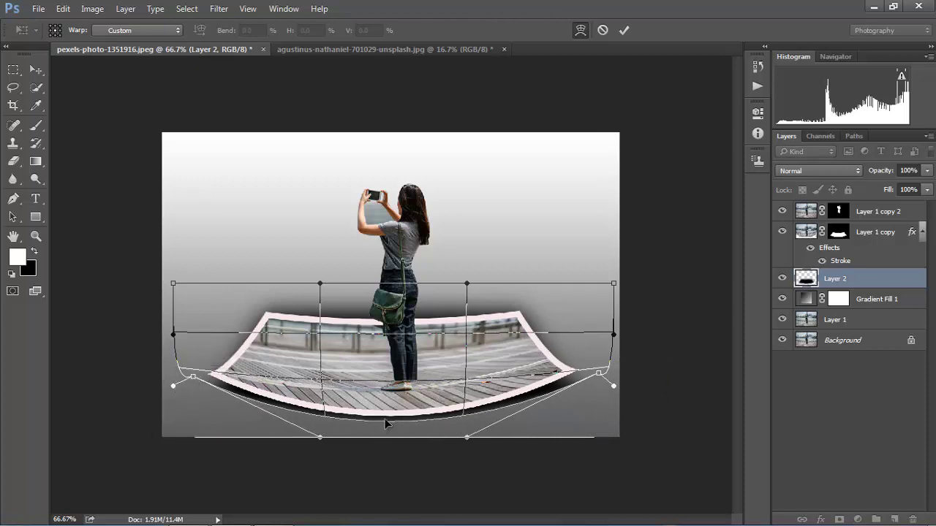
Pull the shadow's top edge and corners inward, fine-tune its bottom ends, and commit.
{"action": "left_click_drag", "start_coordinate": [387, 423], "coordinate": [387, 418]}
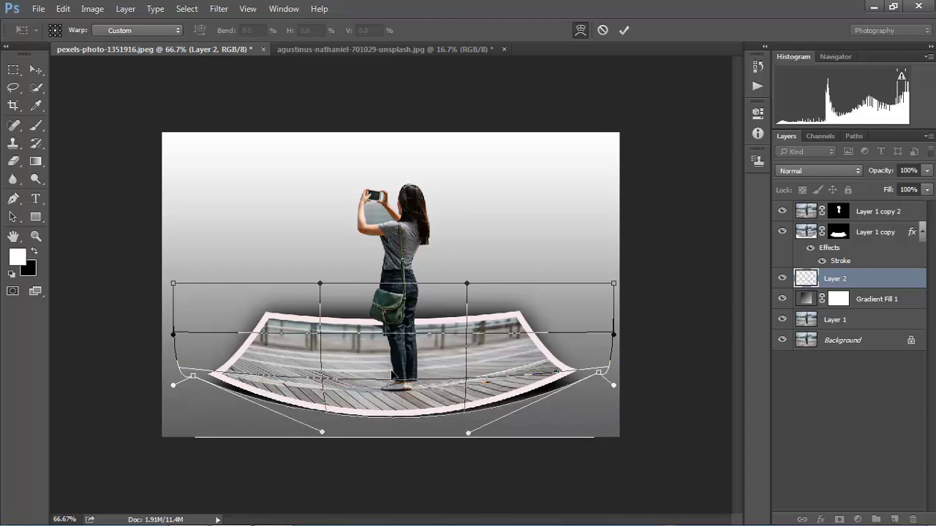
{"action": "left_click_drag", "start_coordinate": [395, 289], "coordinate": [397, 301]}
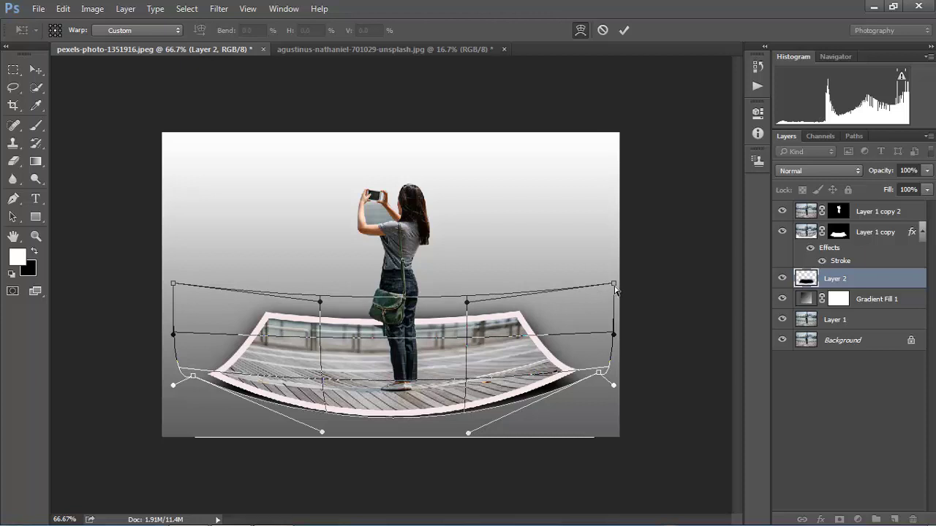
{"action": "left_click_drag", "start_coordinate": [615, 287], "coordinate": [603, 292]}
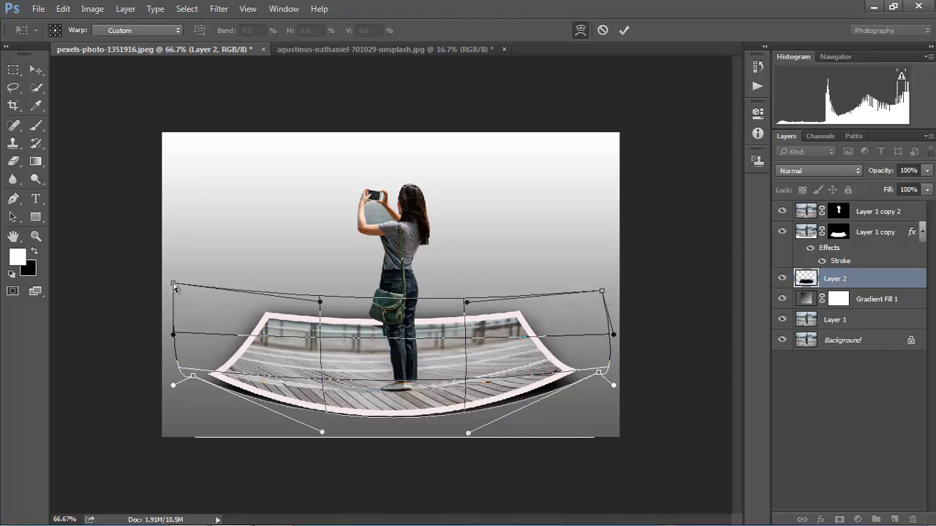
{"action": "left_click_drag", "start_coordinate": [173, 285], "coordinate": [190, 286]}
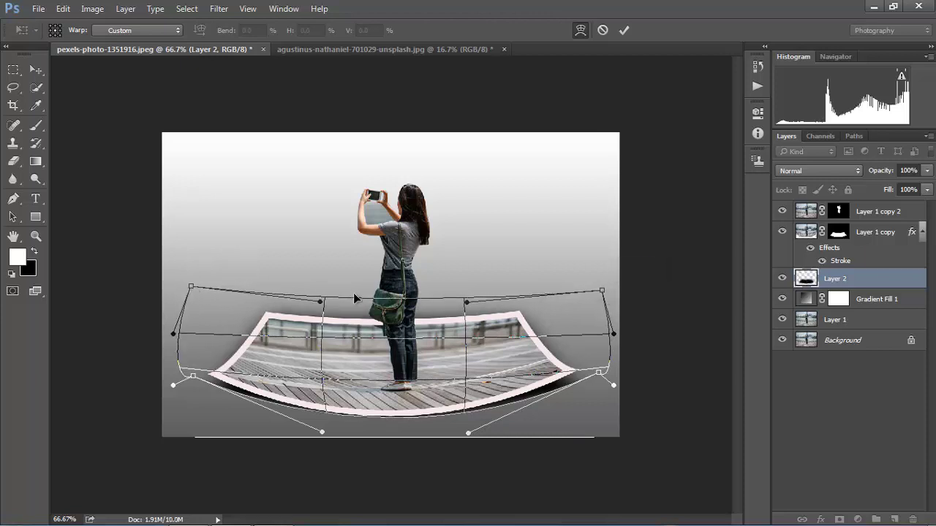
{"action": "left_click_drag", "start_coordinate": [373, 304], "coordinate": [466, 304]}
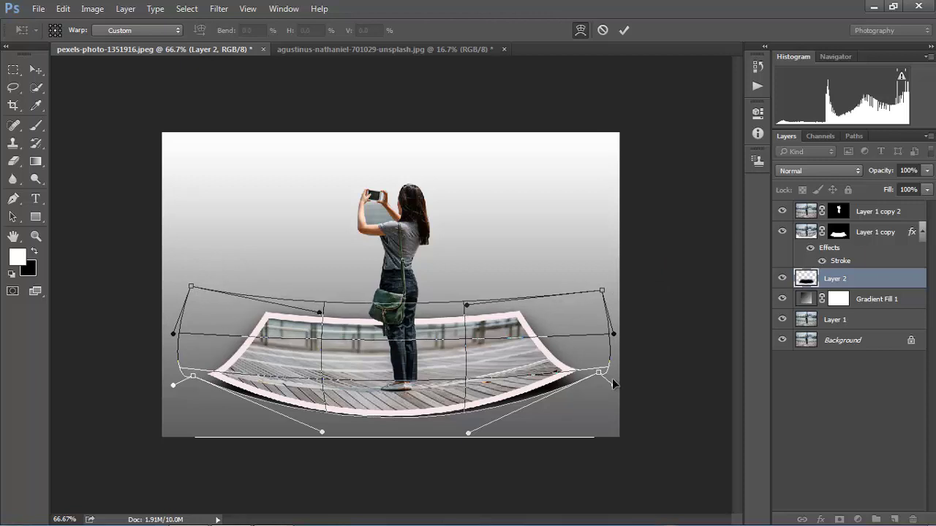
{"action": "left_click_drag", "start_coordinate": [588, 375], "coordinate": [594, 369]}
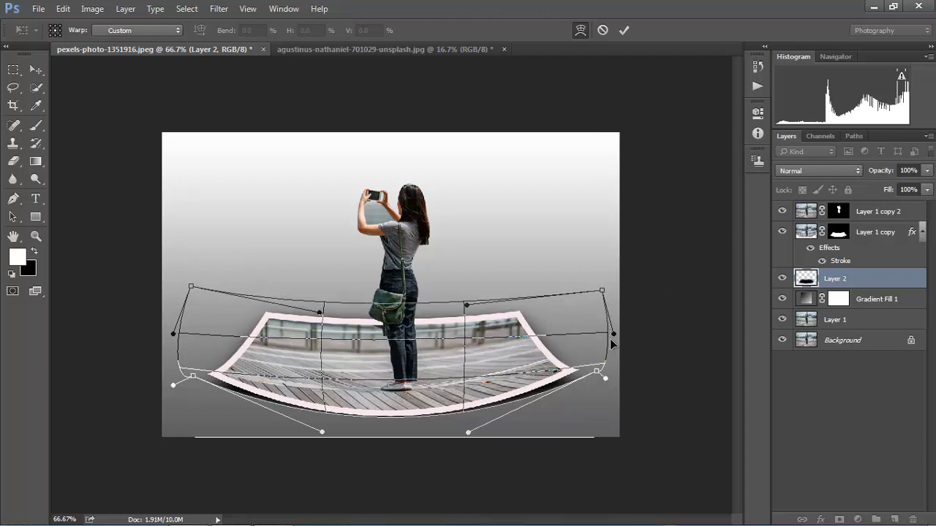
{"action": "left_click_drag", "start_coordinate": [604, 335], "coordinate": [590, 334]}
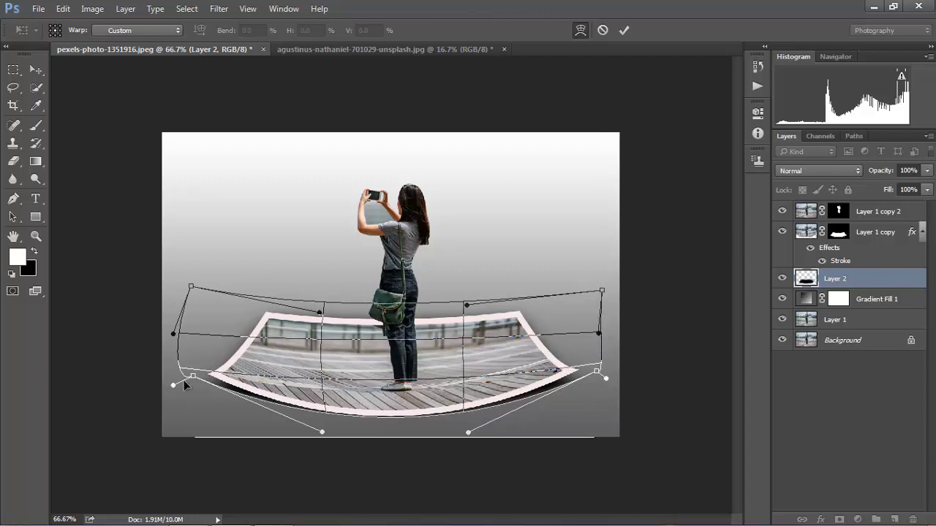
{"action": "left_click_drag", "start_coordinate": [187, 381], "coordinate": [184, 376]}
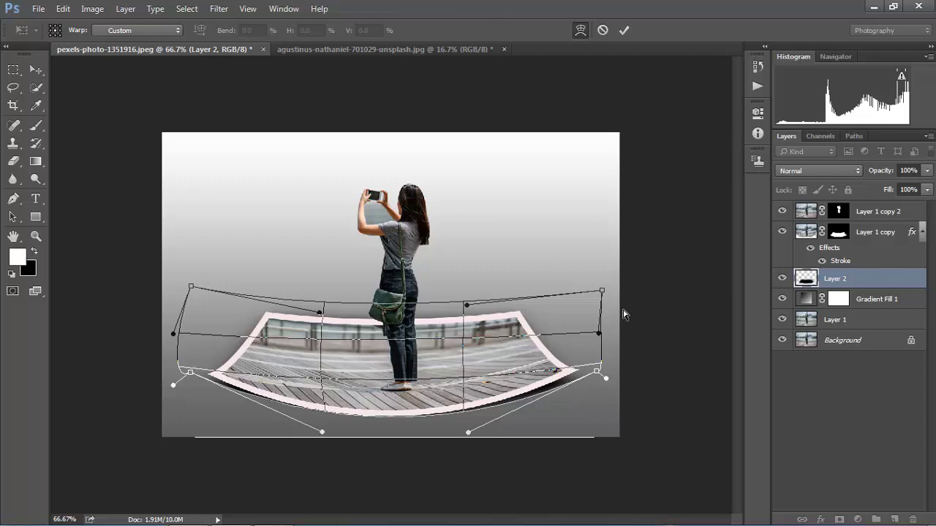
{"action": "left_click", "coordinate": [624, 30]}
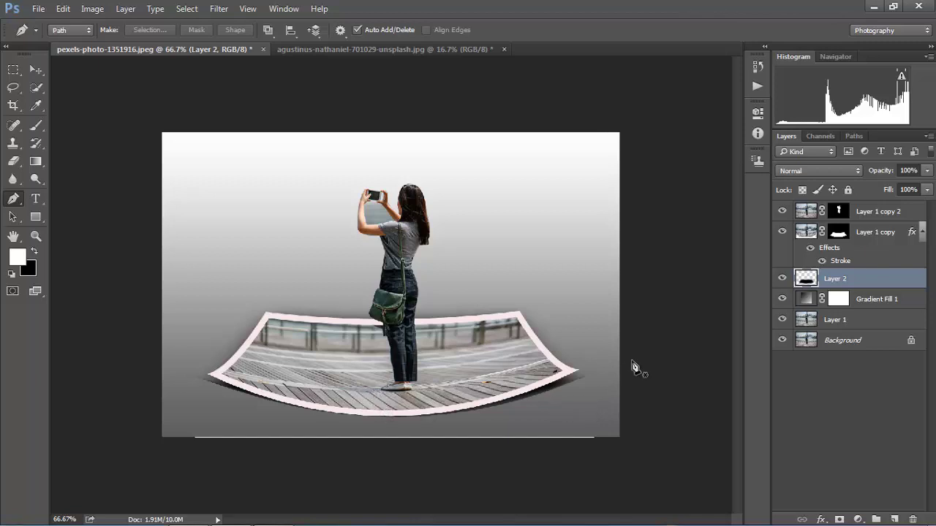
Lower the shadow layer, Layer 2, to 80% opacity.
{"action": "left_click", "coordinate": [928, 172]}
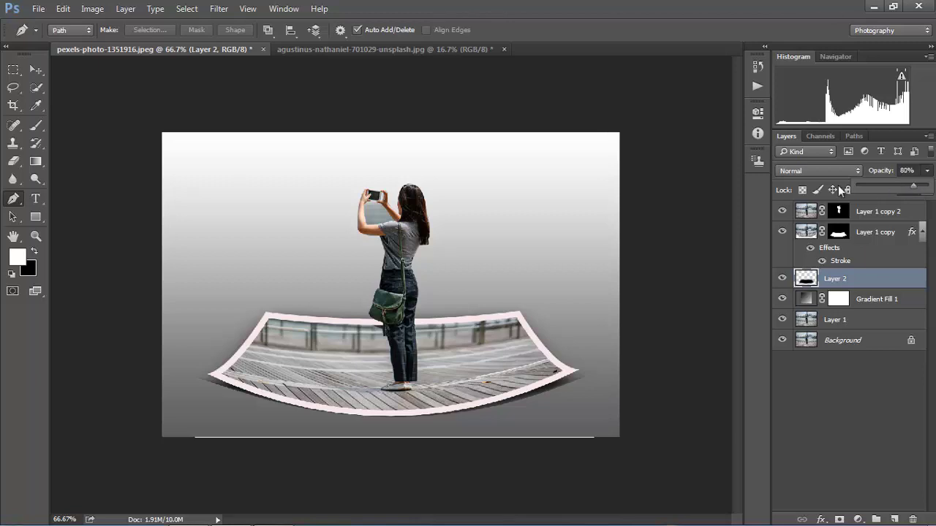
{"action": "left_click", "coordinate": [36, 70]}
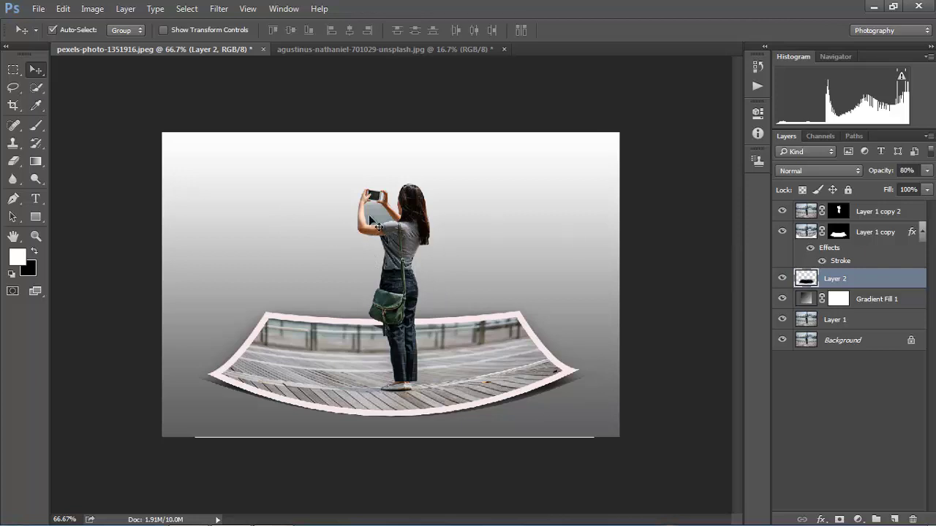
{"action": "scroll", "coordinate": [377, 217], "scroll_direction": "up", "scroll_amount": 1}
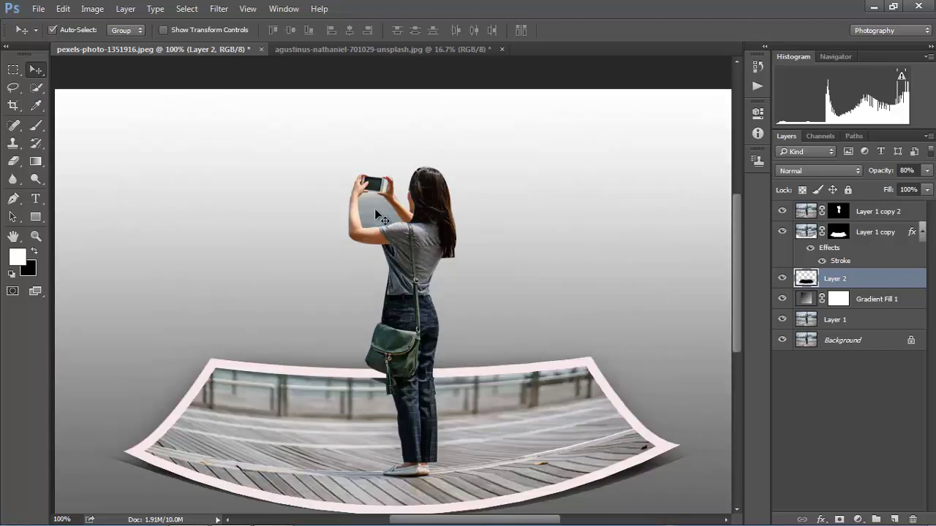
Try a Quick Selection on Layer 1 copy 2, deselect, select Gradient Fill 1, and view the sky image.
{"action": "left_click", "coordinate": [807, 214]}
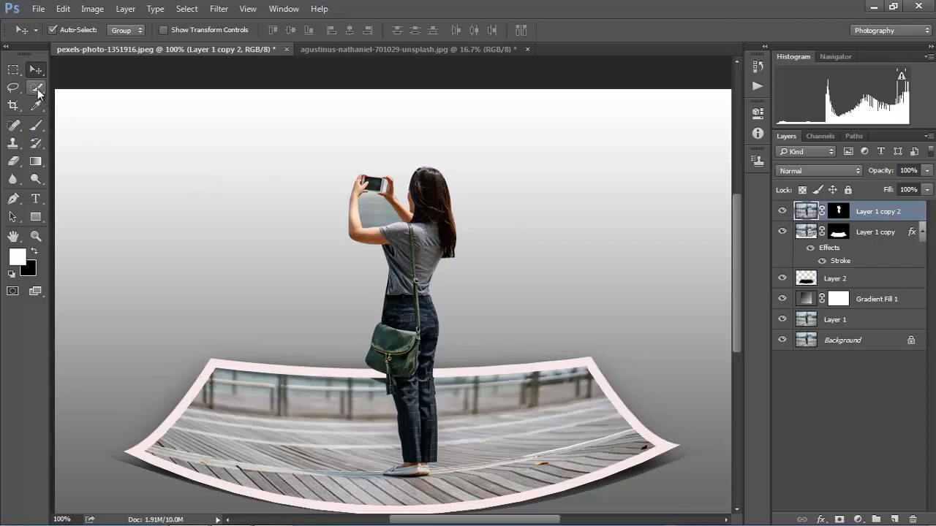
{"action": "left_click", "coordinate": [37, 89]}
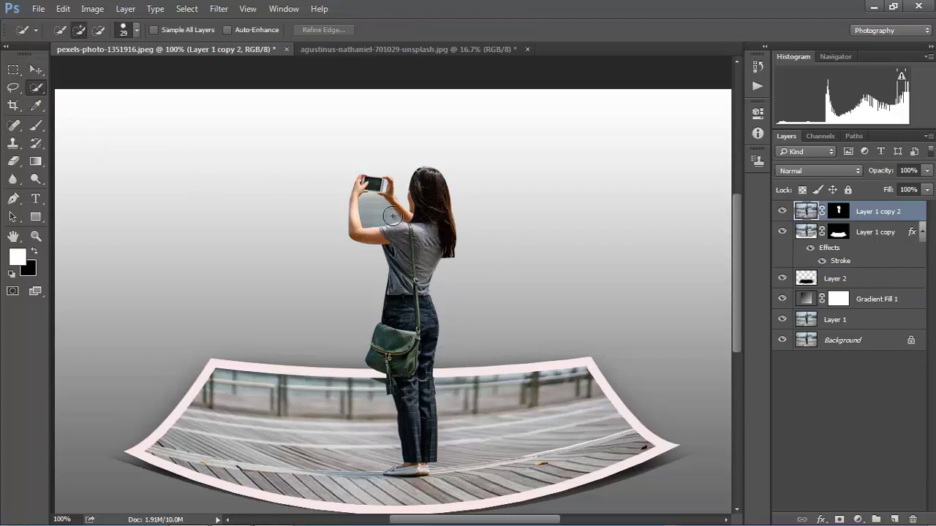
{"action": "mouse_move", "coordinate": [380, 211]}
{"action": "left_mouse_down"}
{"action": "mouse_move", "coordinate": [371, 208]}
{"action": "mouse_move", "coordinate": [395, 216]}
{"action": "left_mouse_up"}
{"action": "key", "text": "ctrl+d"}
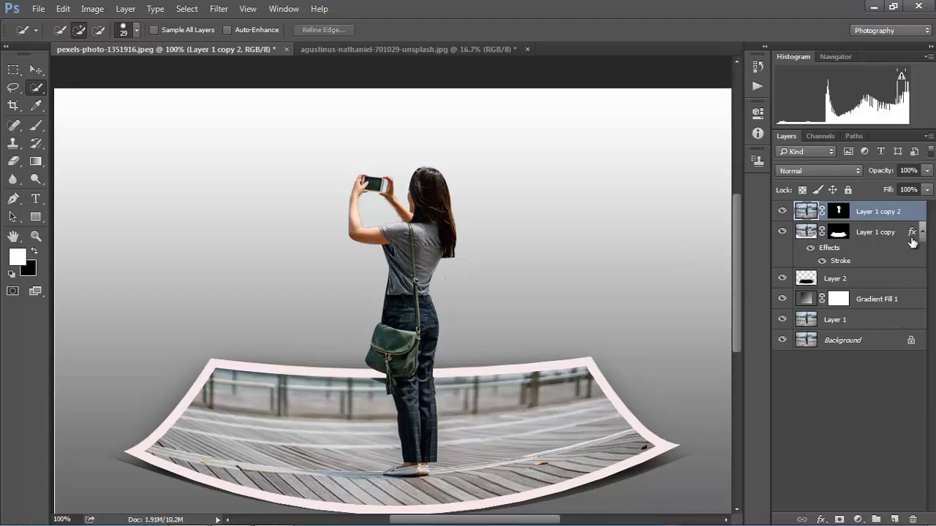
{"action": "left_click", "coordinate": [859, 302]}
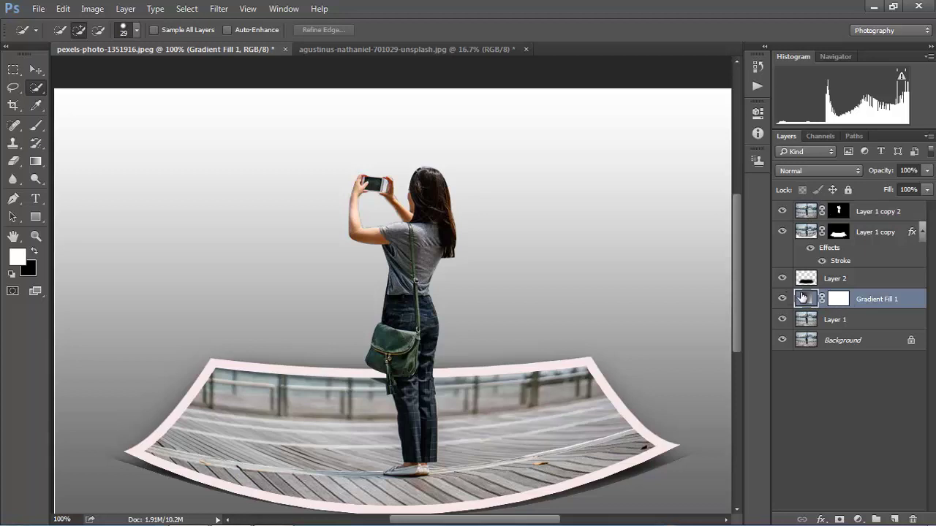
{"action": "left_click", "coordinate": [446, 49]}
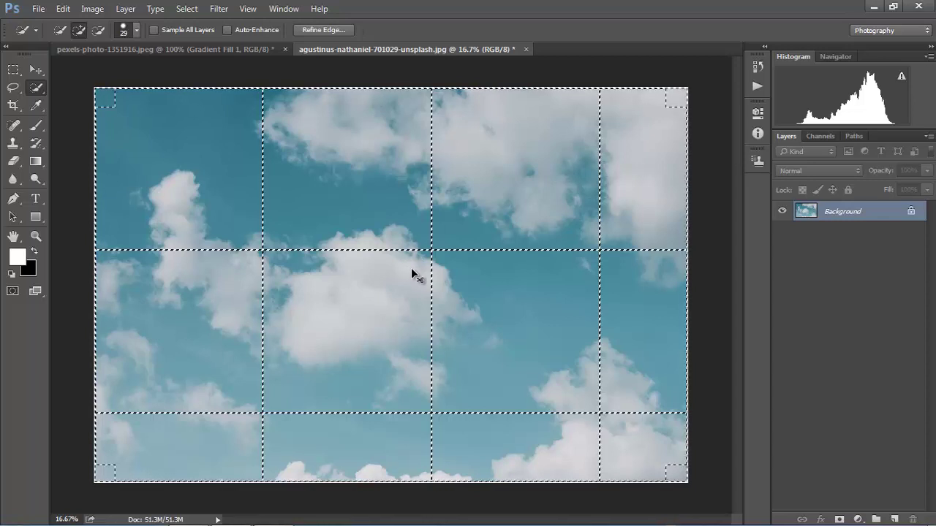
Paste the cloudy sky into the boardwalk composite as Layer 3.
{"action": "left_click", "coordinate": [173, 53]}
{"action": "key", "text": "ctrl+minus"}
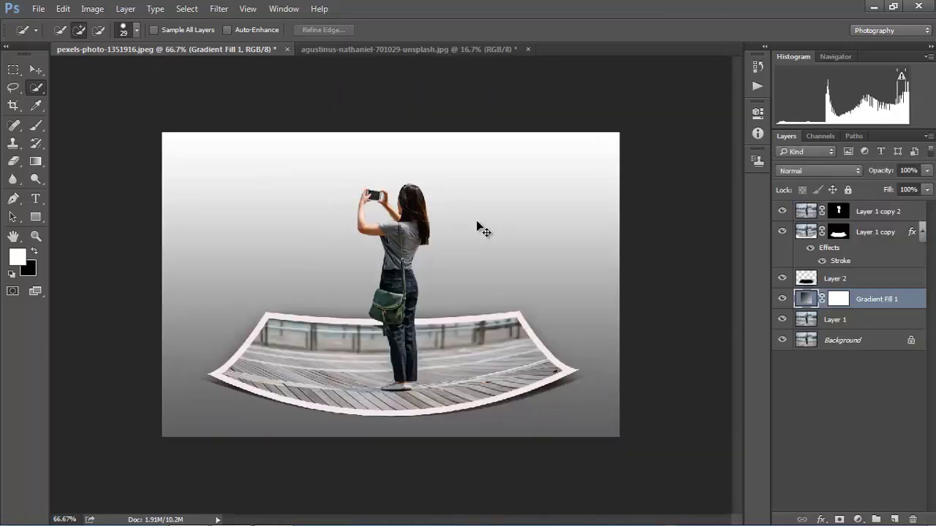
{"action": "key", "text": "ctrl+v"}
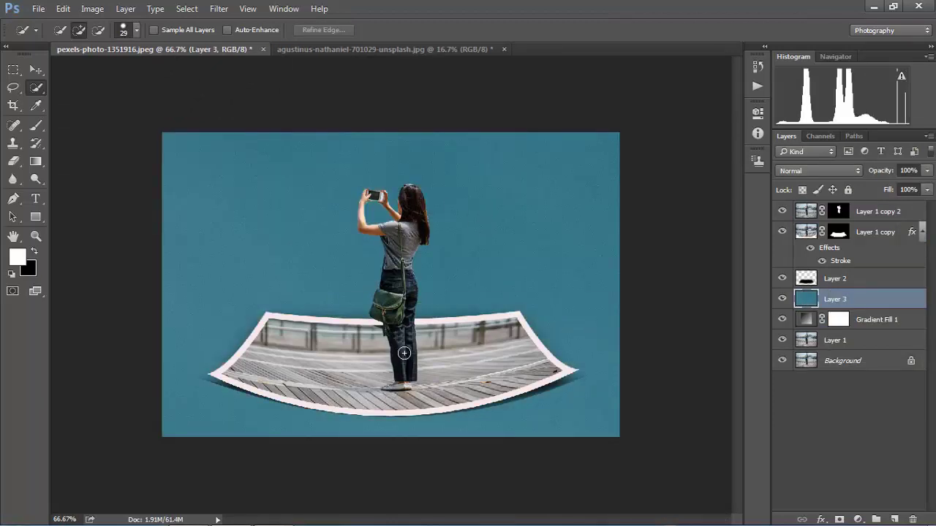
Scale the sky layer to about 19.5% and align it to cover the whole canvas.
{"action": "key", "text": "ctrl+t"}
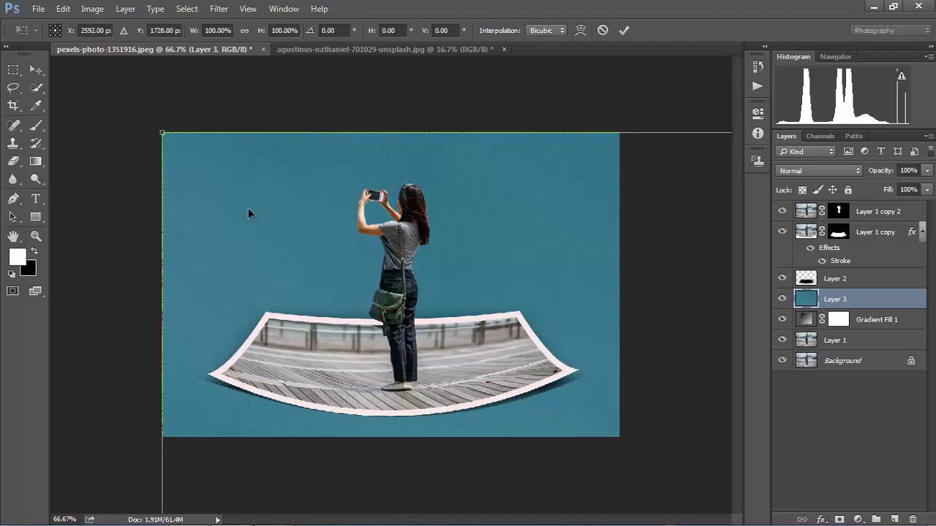
{"action": "left_click_drag", "start_coordinate": [182, 149], "coordinate": [248, 169]}
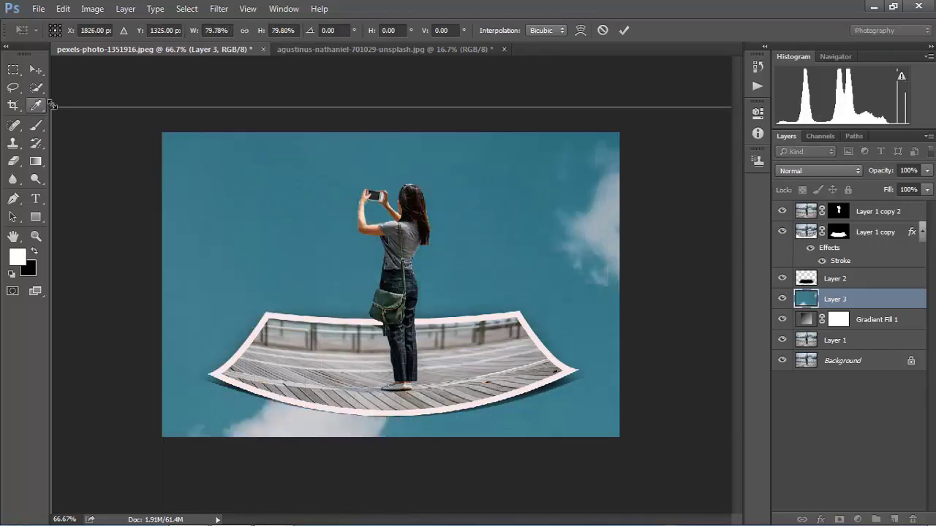
{"action": "left_click_drag", "start_coordinate": [53, 105], "coordinate": [421, 285]}
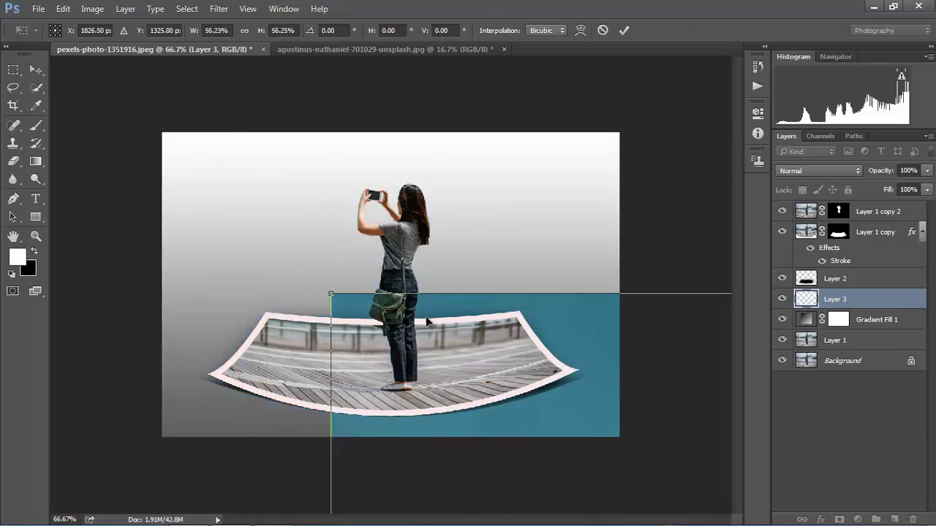
{"action": "left_click_drag", "start_coordinate": [469, 330], "coordinate": [253, 129]}
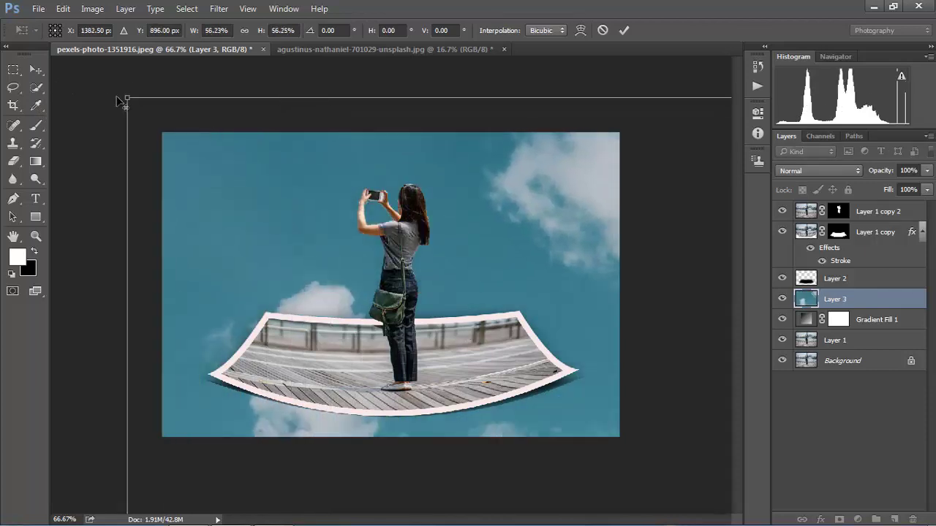
{"action": "left_click_drag", "start_coordinate": [125, 97], "coordinate": [336, 163]}
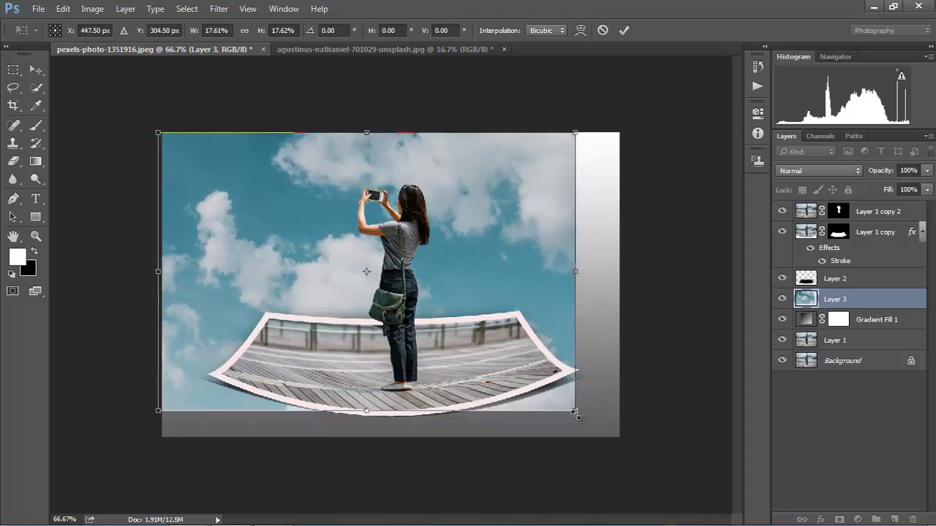
{"action": "left_click_drag", "start_coordinate": [576, 414], "coordinate": [624, 436]}
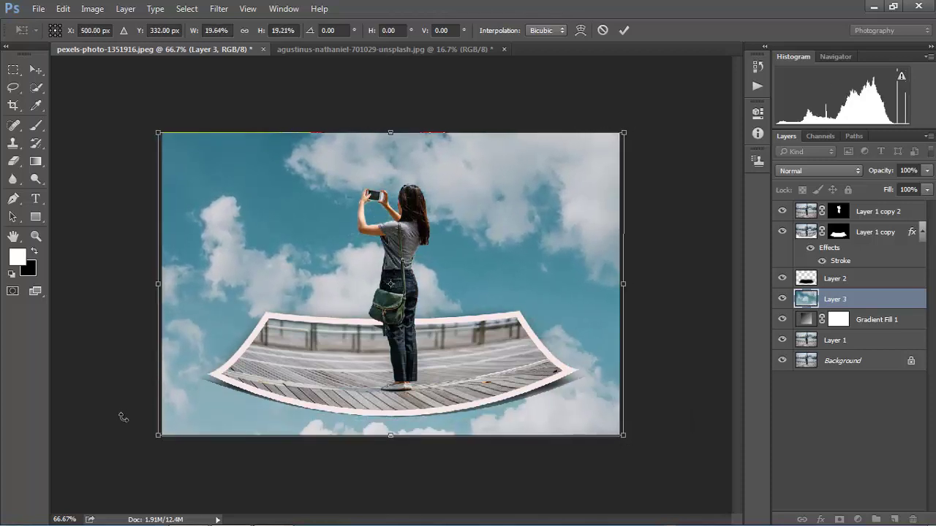
{"action": "left_click_drag", "start_coordinate": [156, 438], "coordinate": [160, 439]}
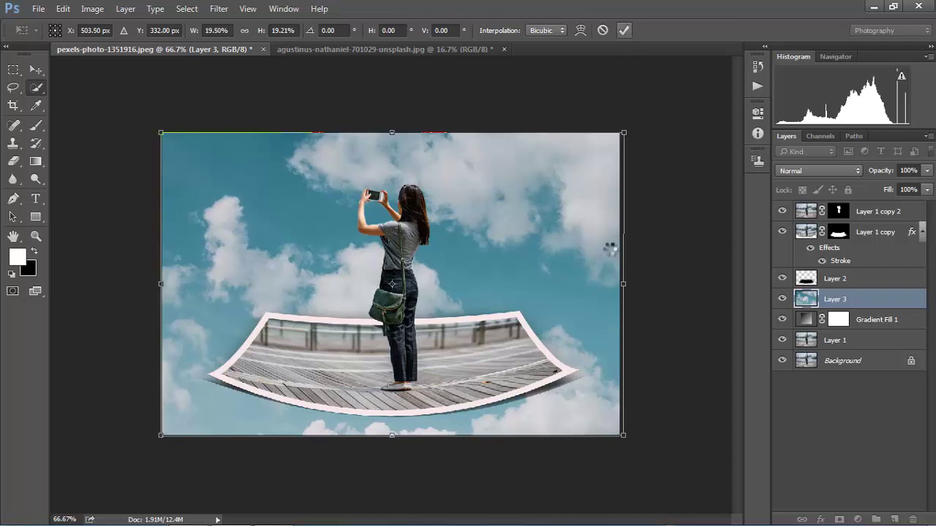
{"action": "key", "text": "Return"}
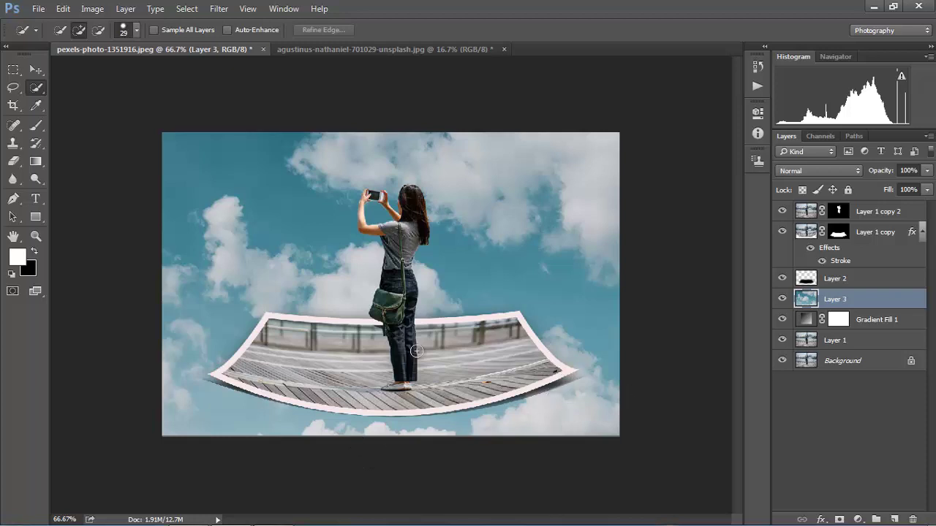
Group Layer 1 copy 2 through Layer 1 into Group 1, toggling its visibility to compare.
{"action": "left_click", "coordinate": [867, 213]}
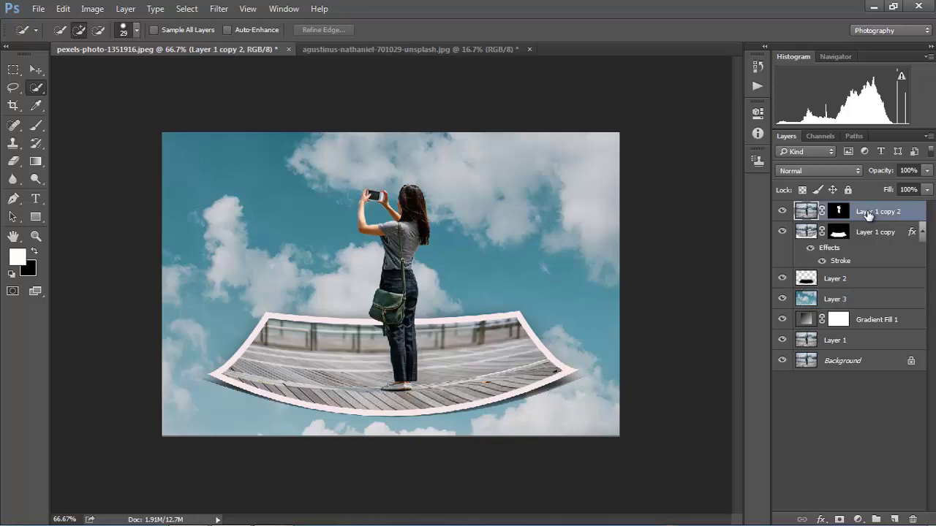
{"action": "left_click", "coordinate": [860, 341], "text": "shift"}
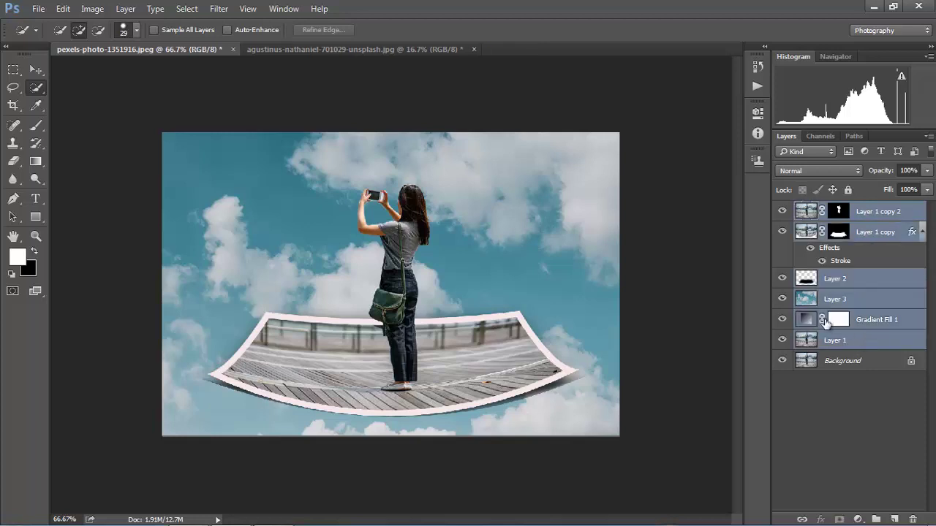
{"action": "key", "text": "ctrl+g"}
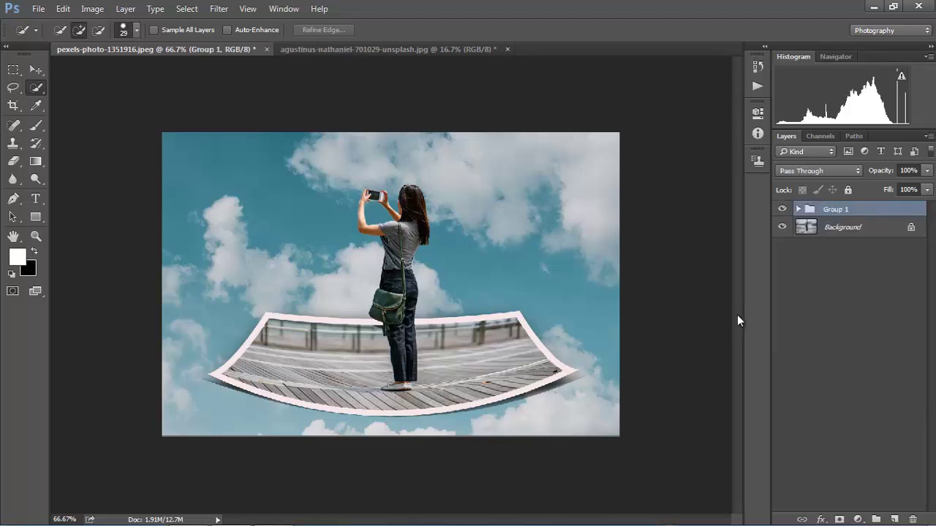
{"action": "left_click", "coordinate": [781, 210]}
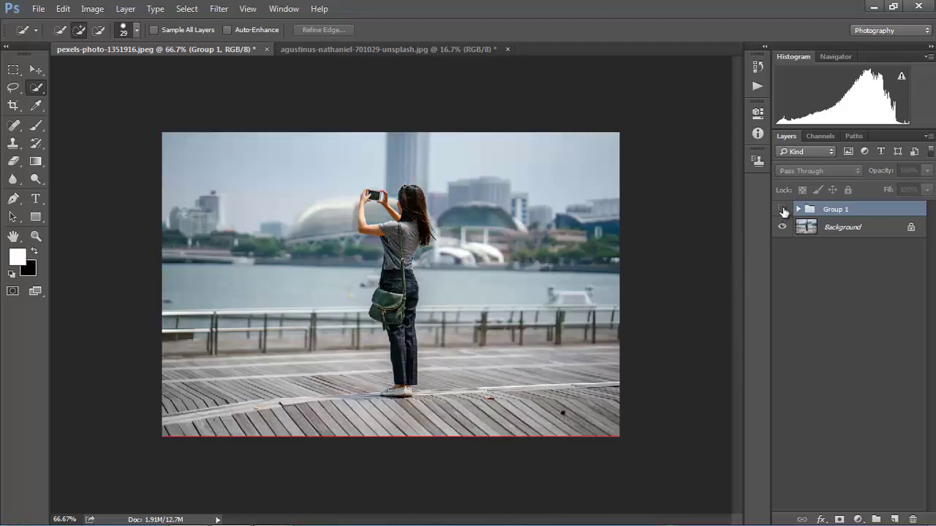
{"action": "left_click", "coordinate": [783, 210]}
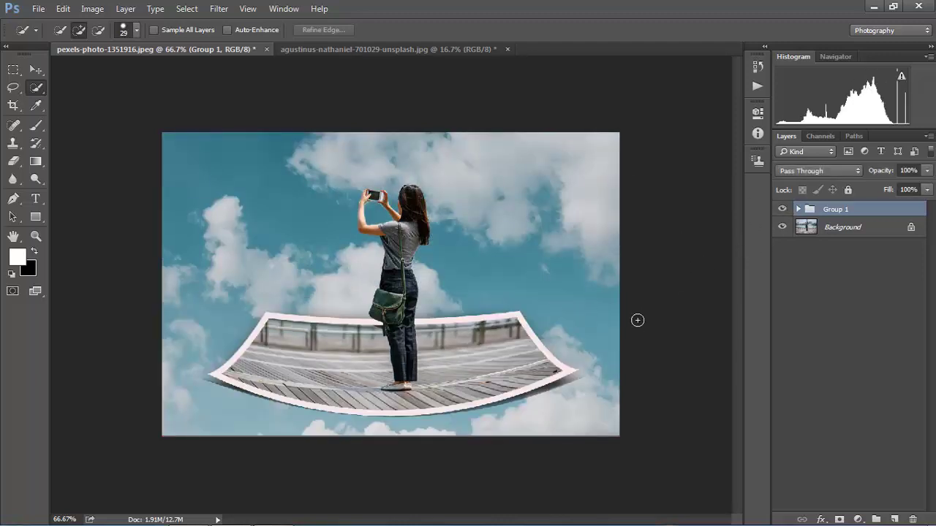